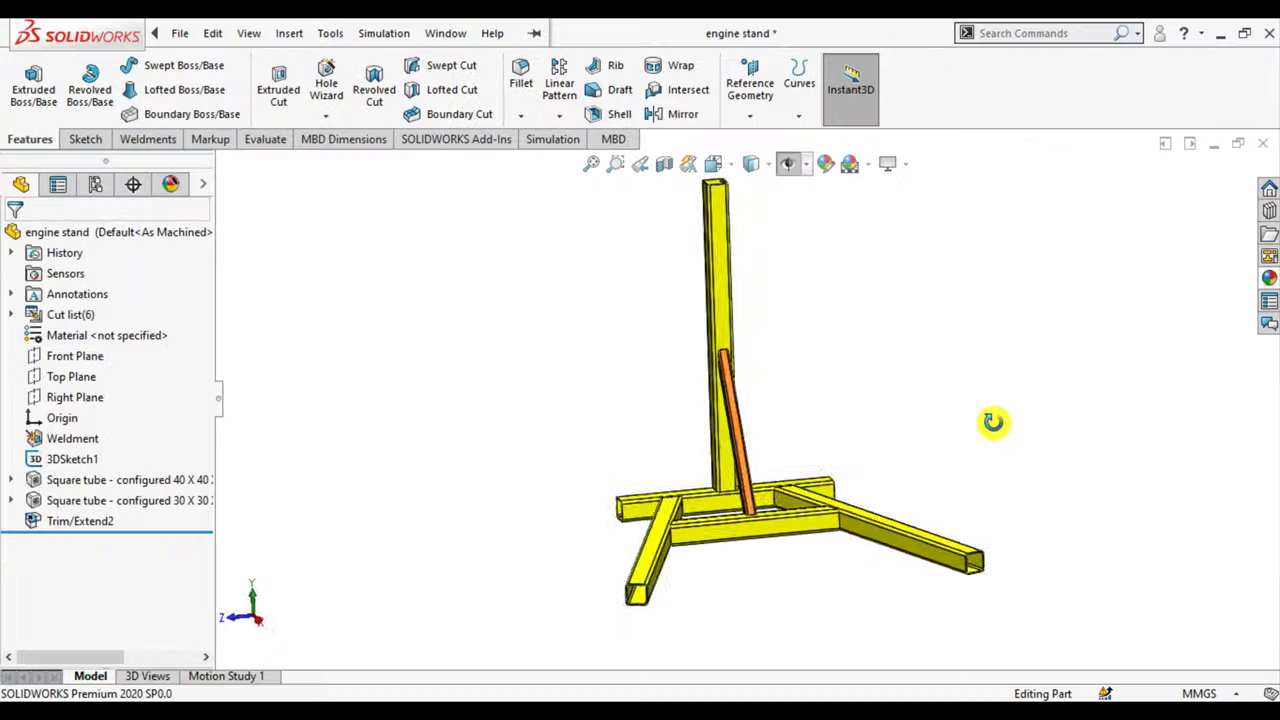
Orbit the engine stand weldment around to a side view.
mouse_move(991, 420)
middle_down()
mouse_move(954, 414)
mouse_move(910, 437)
mouse_move(897, 490)
mouse_move(943, 457)
mouse_move(926, 455)
middle_up()
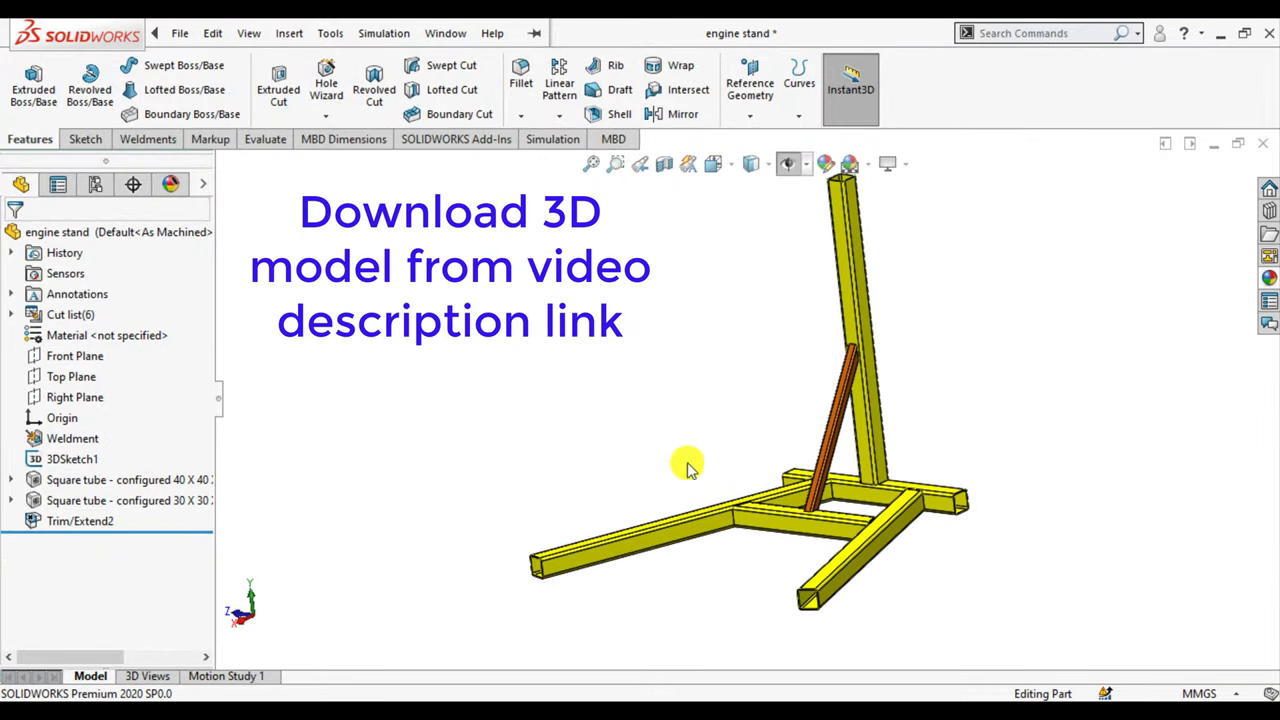
mouse_move(523, 463)
middle_down()
mouse_move(679, 441)
mouse_move(694, 489)
mouse_move(670, 490)
mouse_move(649, 463)
mouse_move(671, 481)
mouse_move(583, 304)
middle_up()
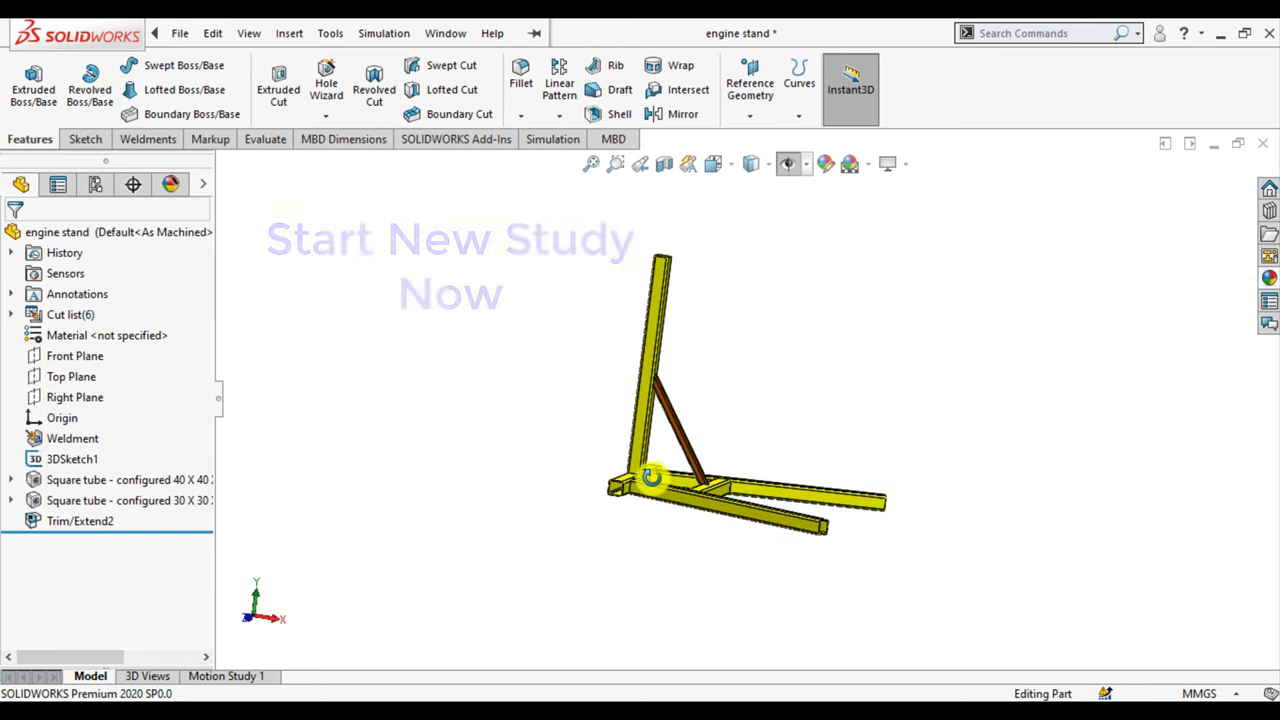
Create the static study 'Engine stand simulation' and apply Plain Carbon Steel to all bodies.
click(546, 143)
click(28, 86)
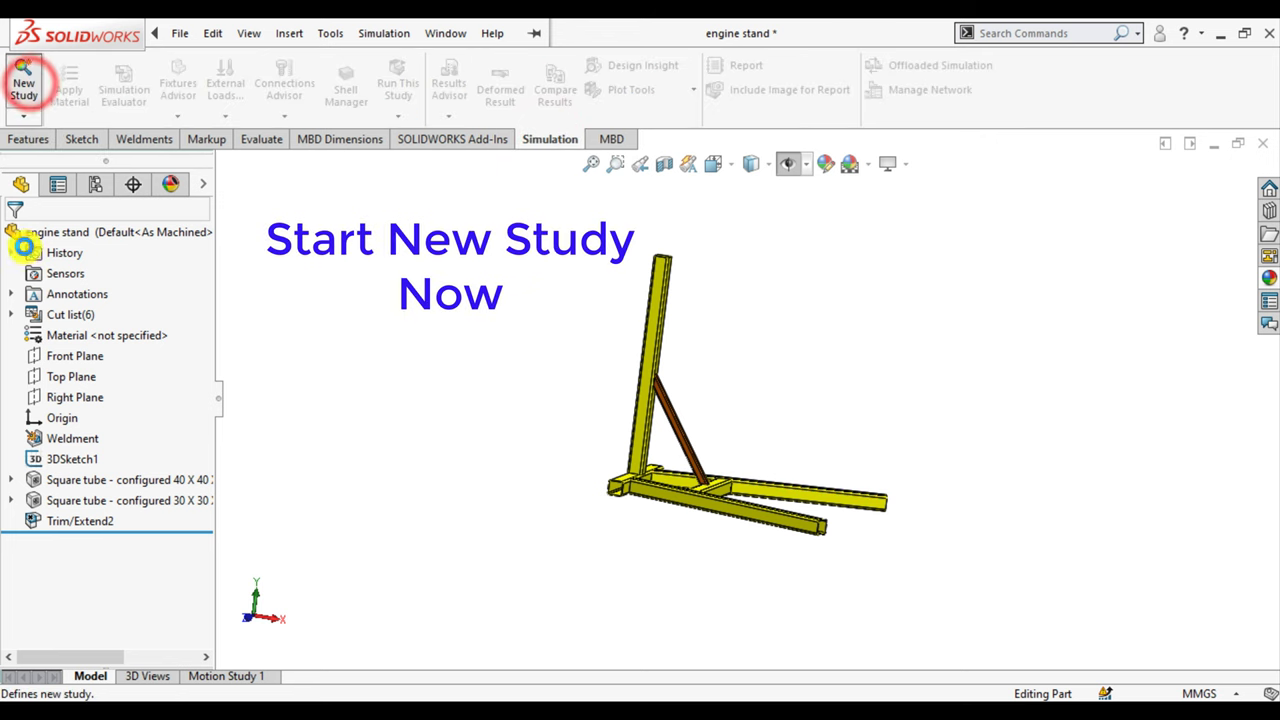
drag(112, 368, 10, 368)
text(Engine stand s)
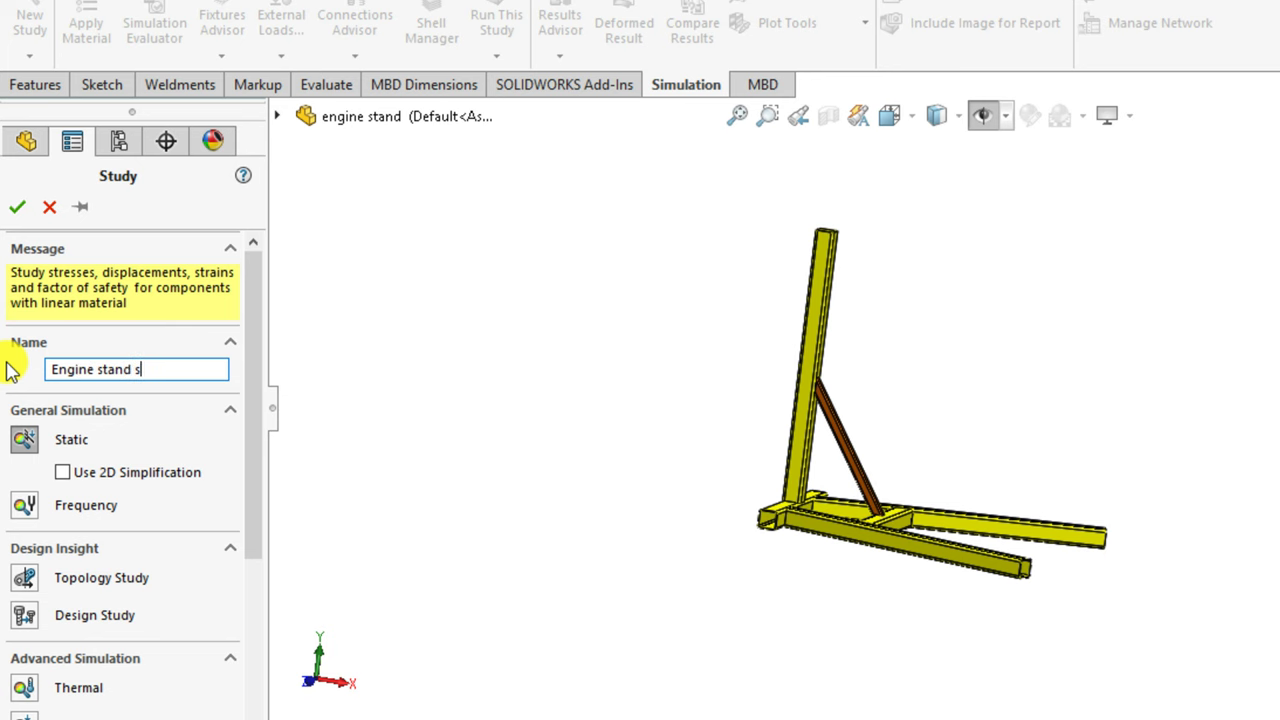
text(imulation)
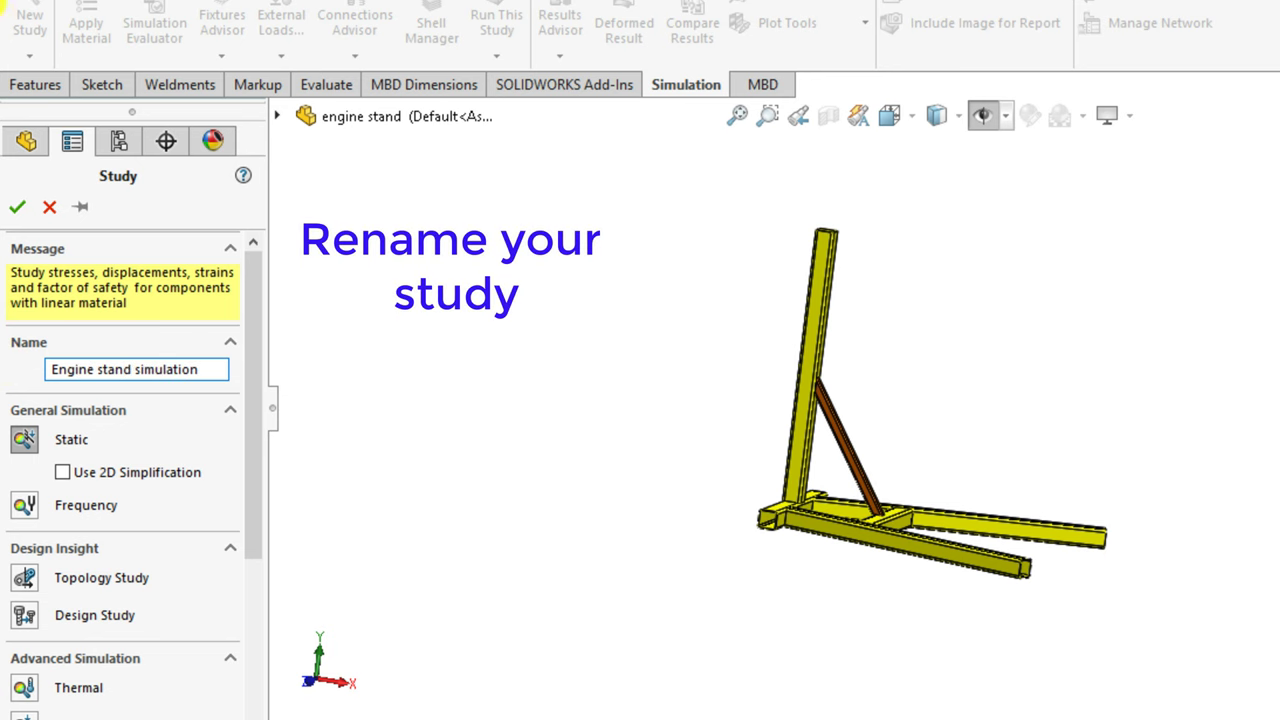
click(16, 207)
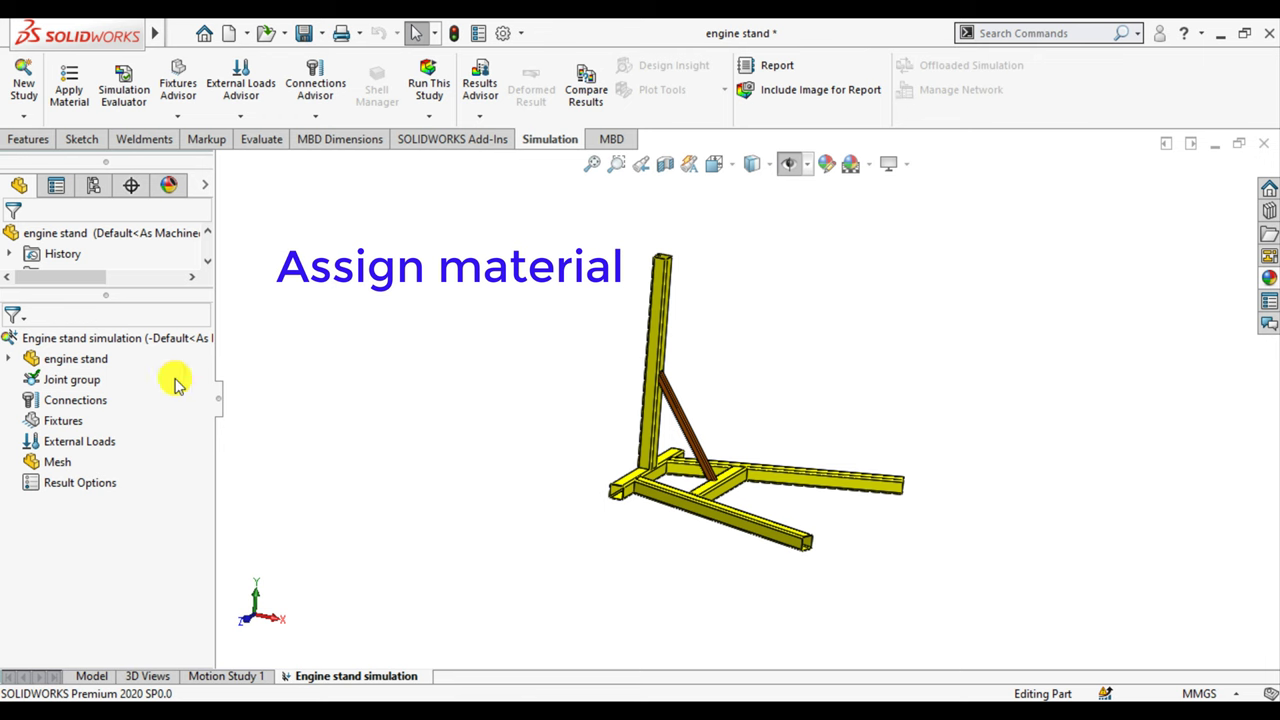
right_click(75, 368)
mouse_move(190, 397)
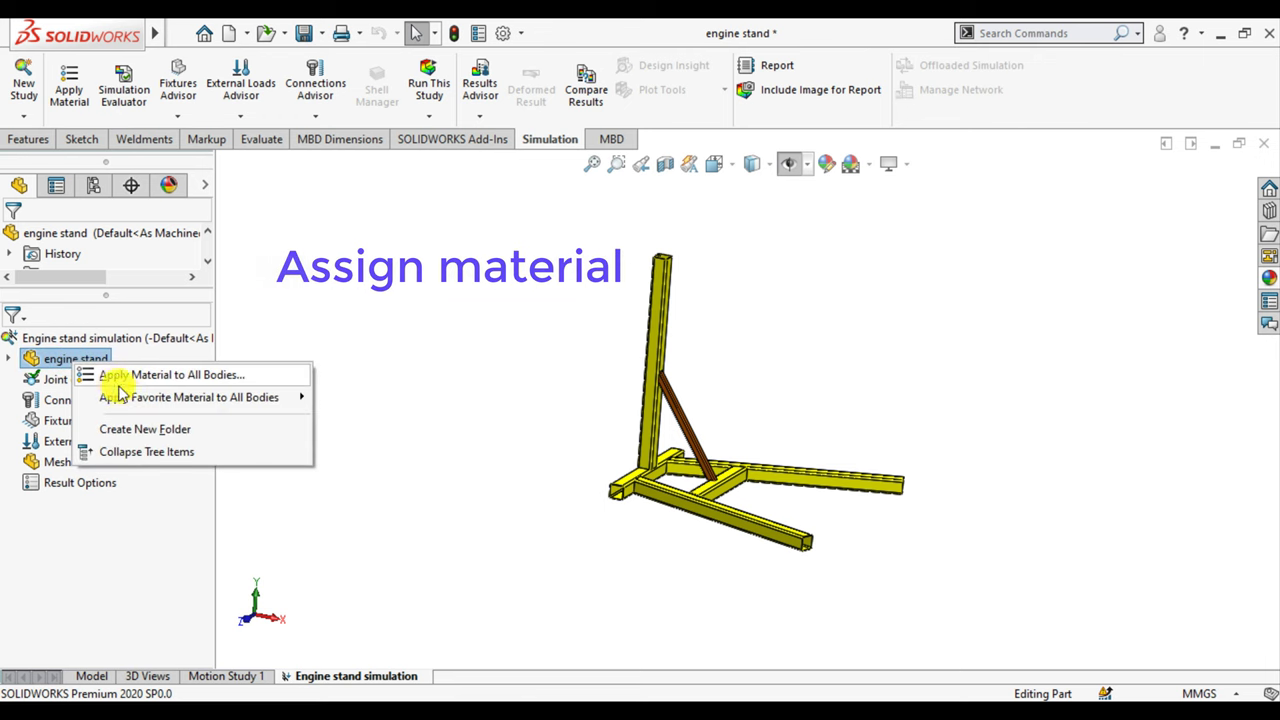
click(358, 398)
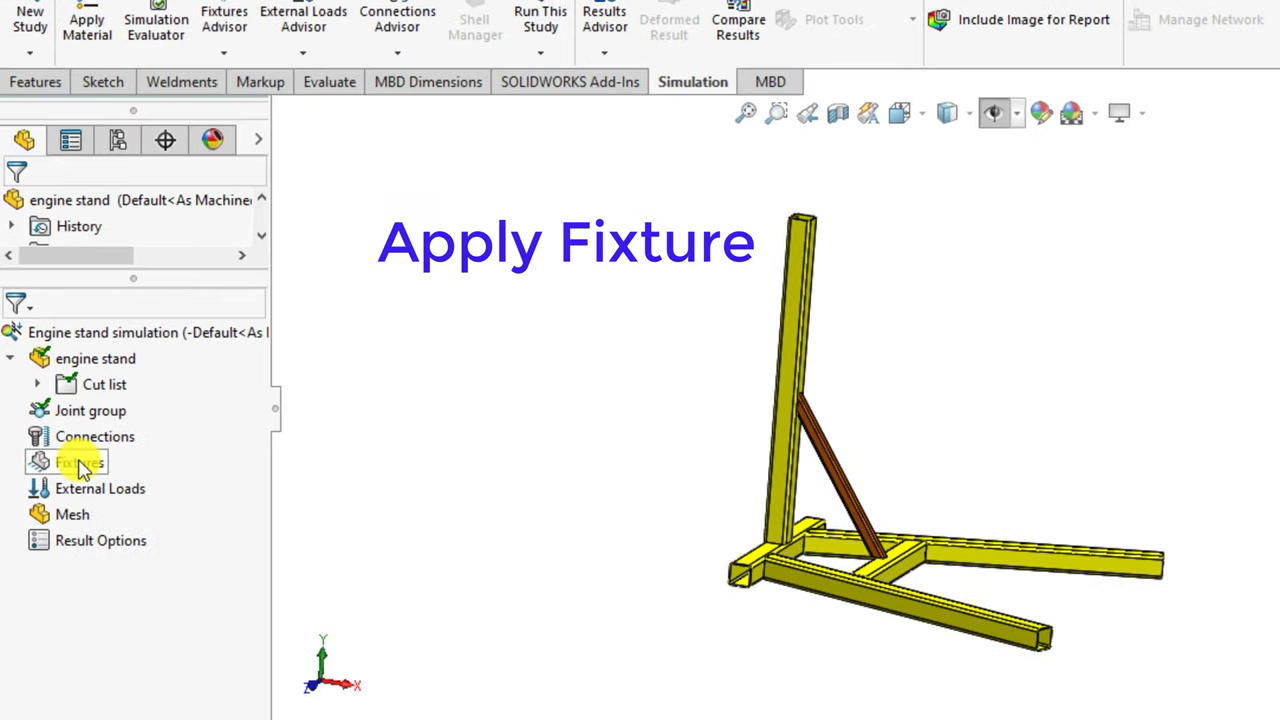
Add a Fixed Geometry fixture on the four base bar-end joints.
right_click(82, 470)
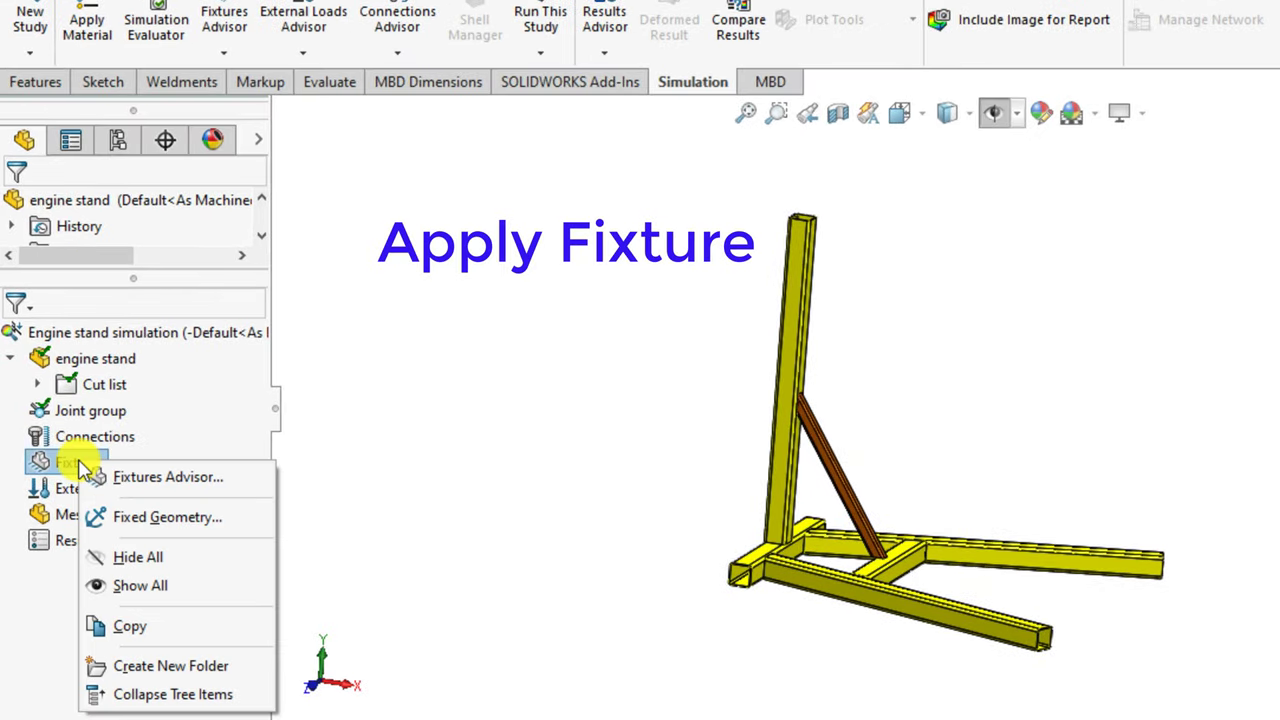
click(128, 520)
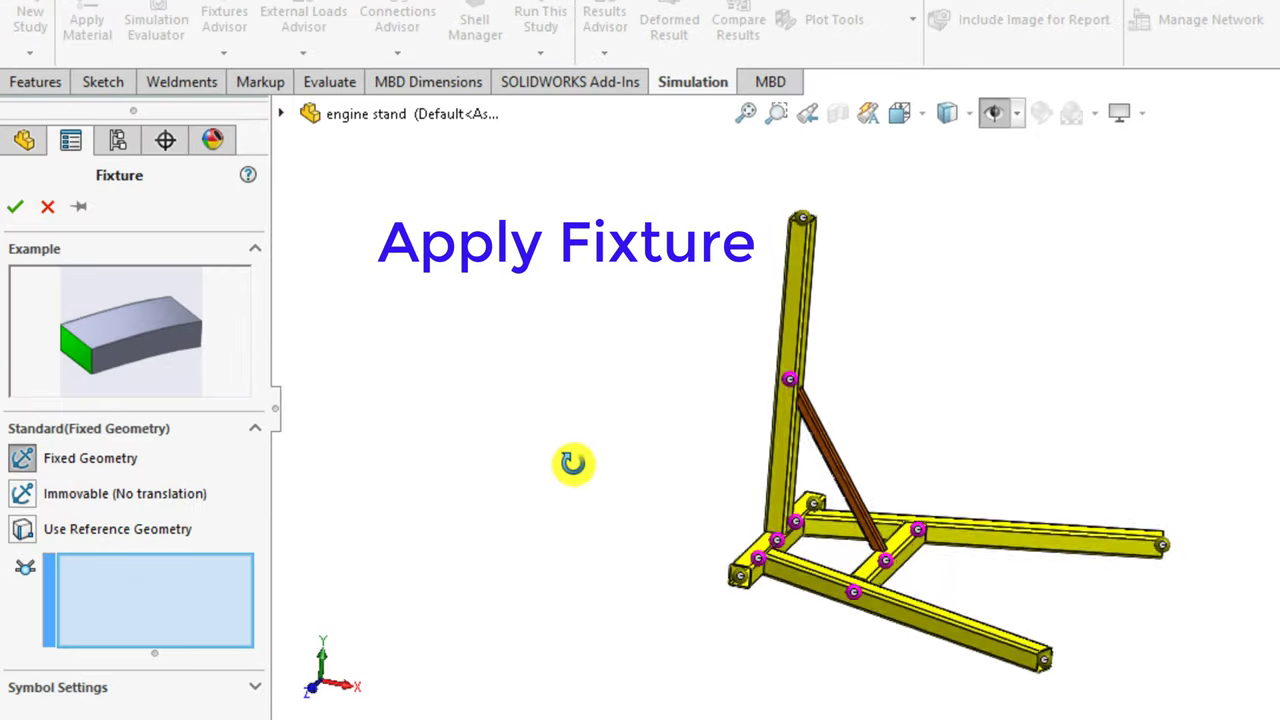
scroll(1022, 668, down, 3)
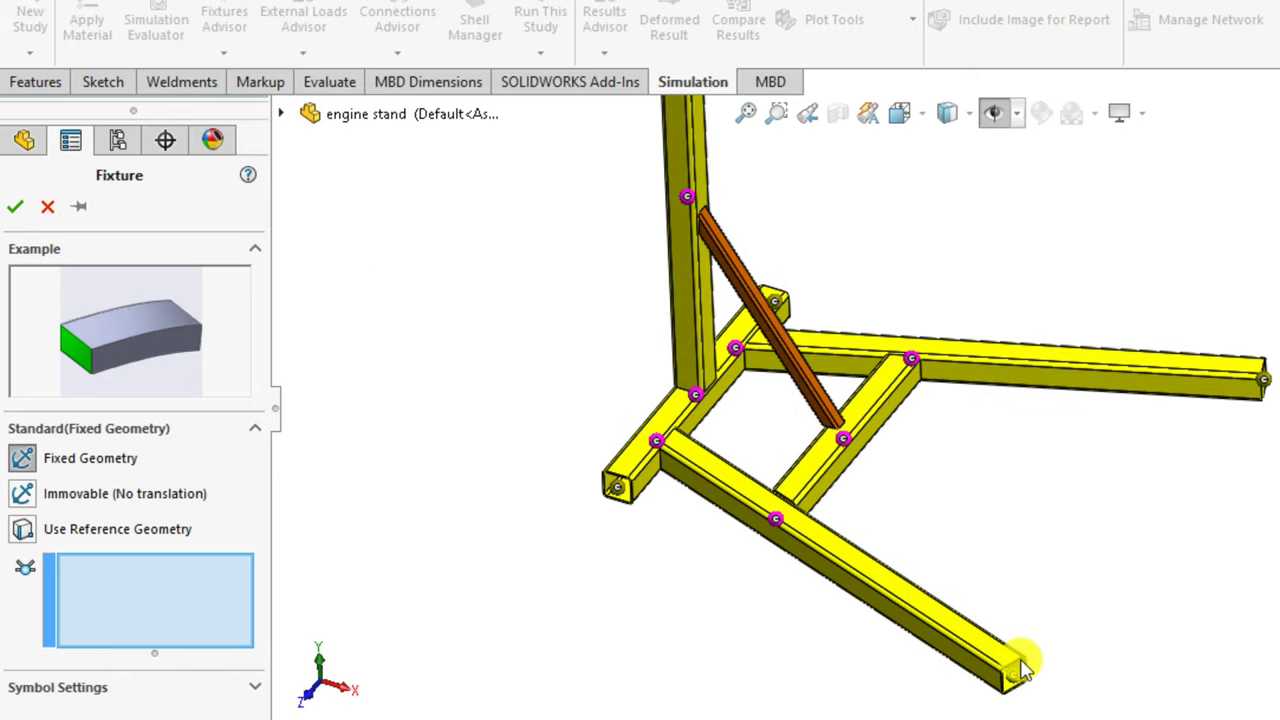
click(1015, 673)
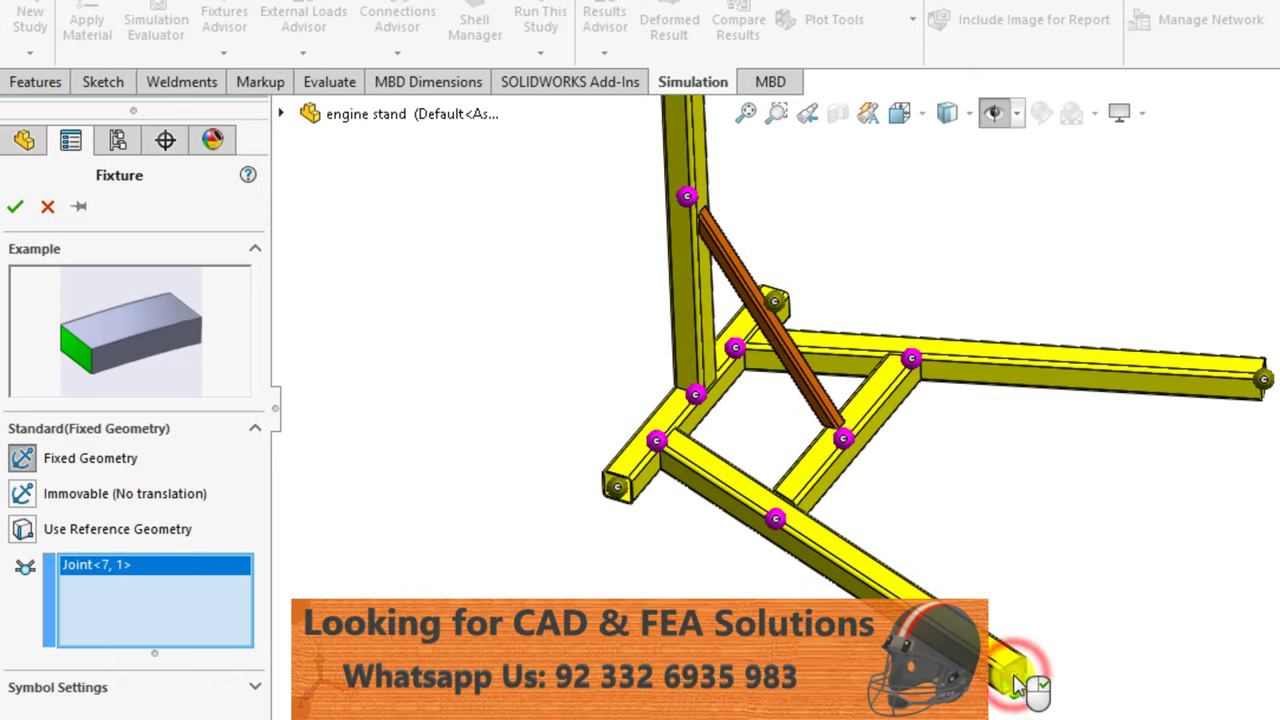
click(1264, 383)
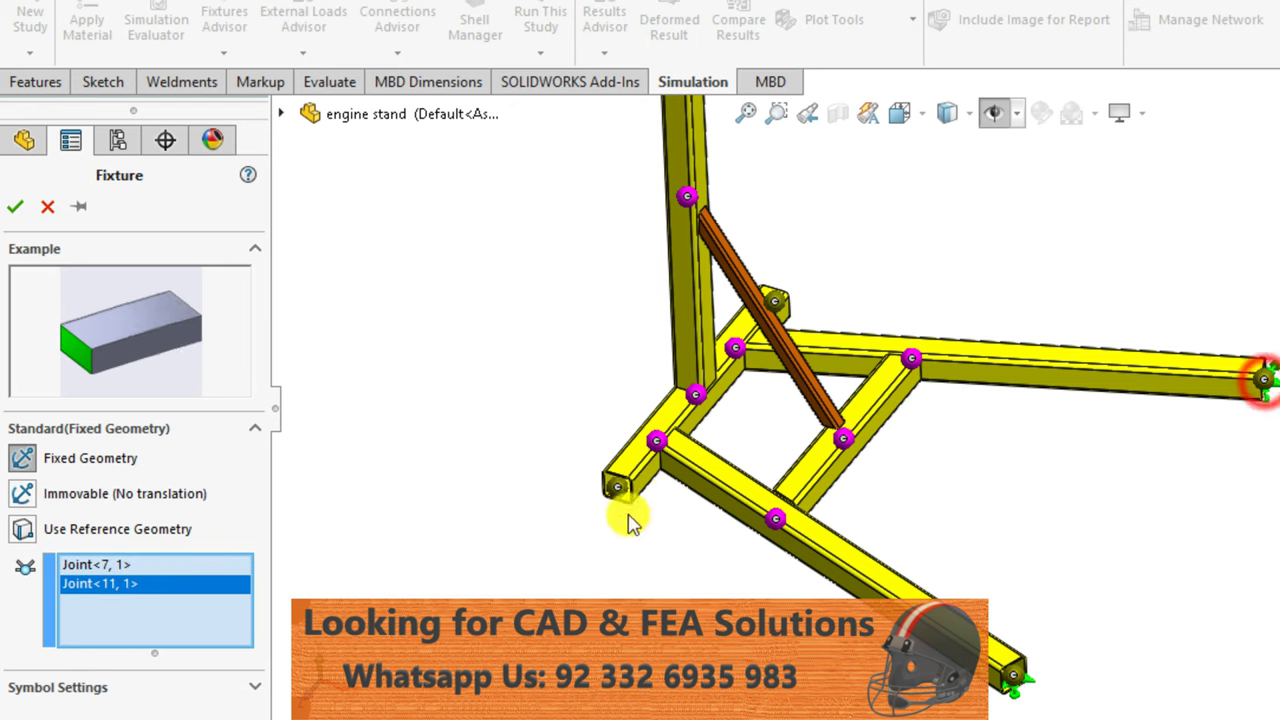
click(616, 487)
click(775, 303)
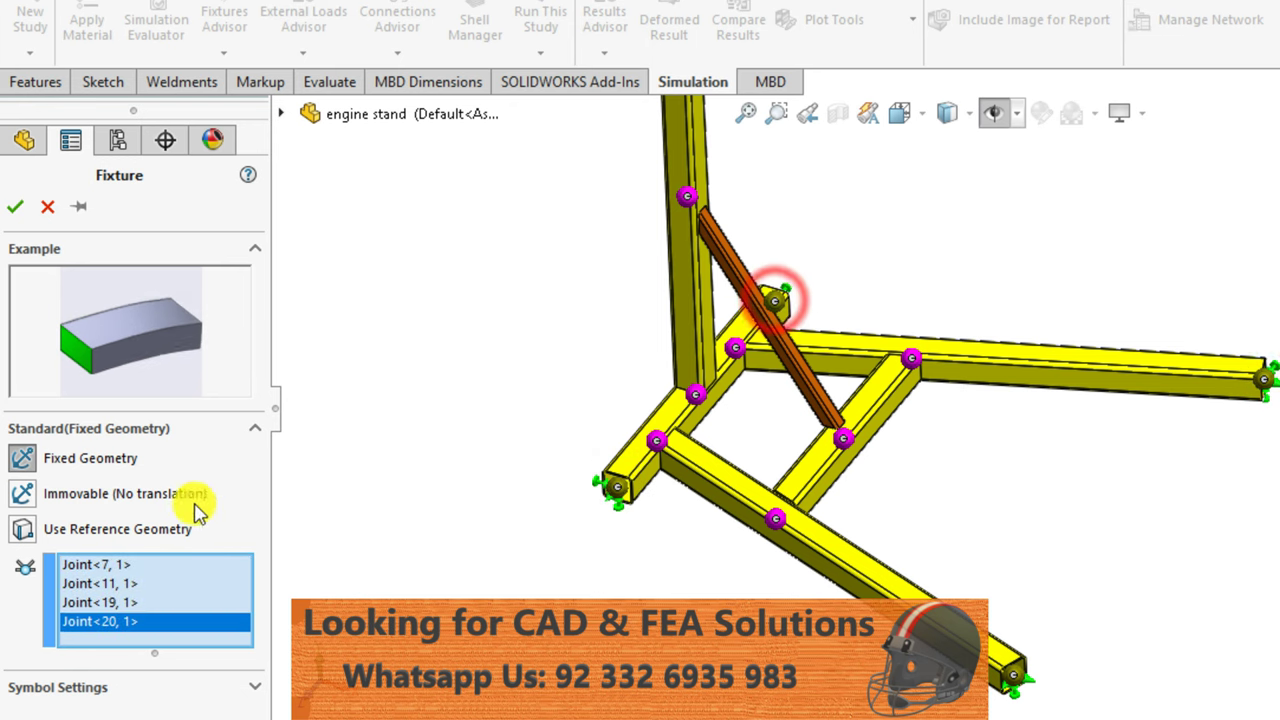
Make the fixture symbols orange at size 200 and confirm Fixed-1.
click(75, 688)
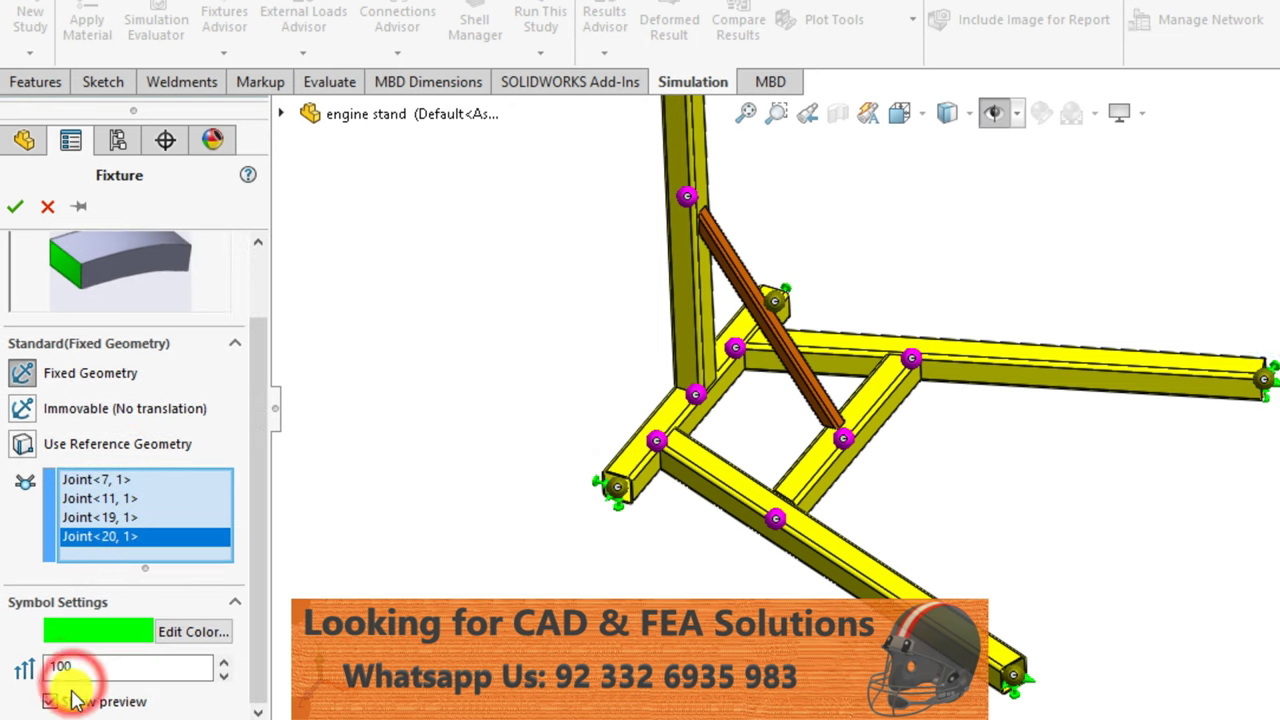
click(186, 632)
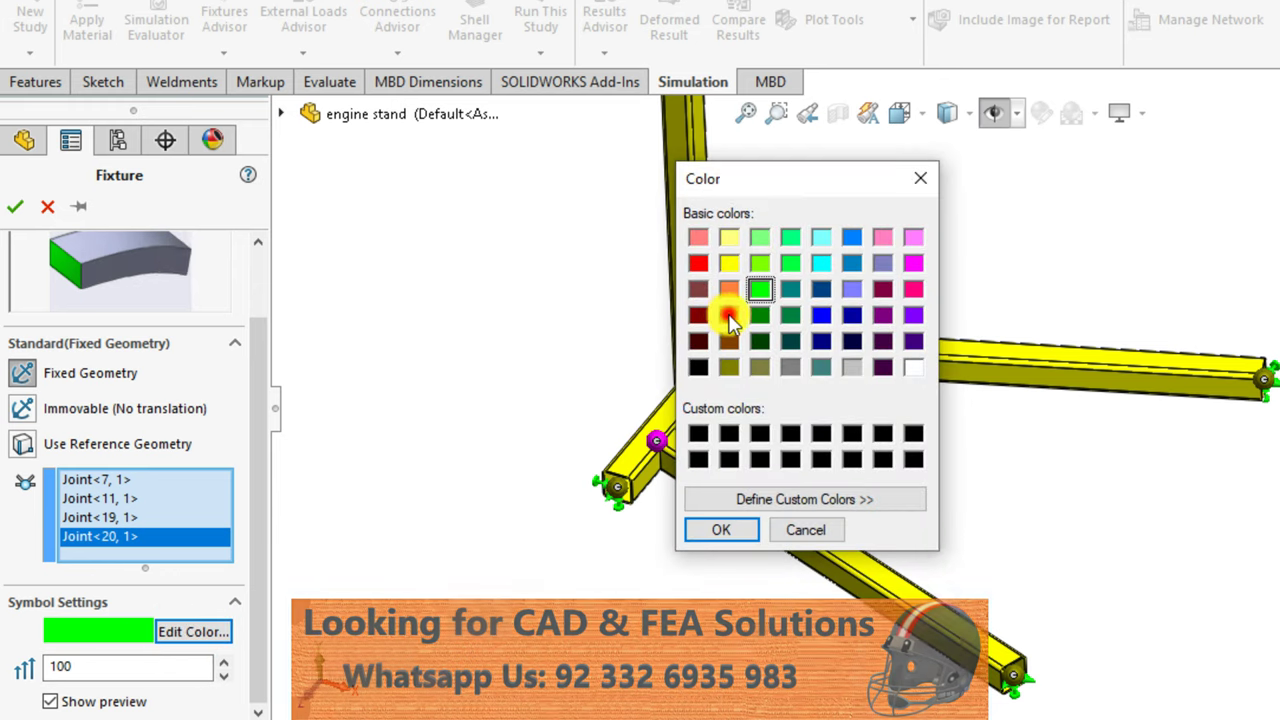
click(729, 289)
click(721, 530)
drag(255, 600, 257, 686)
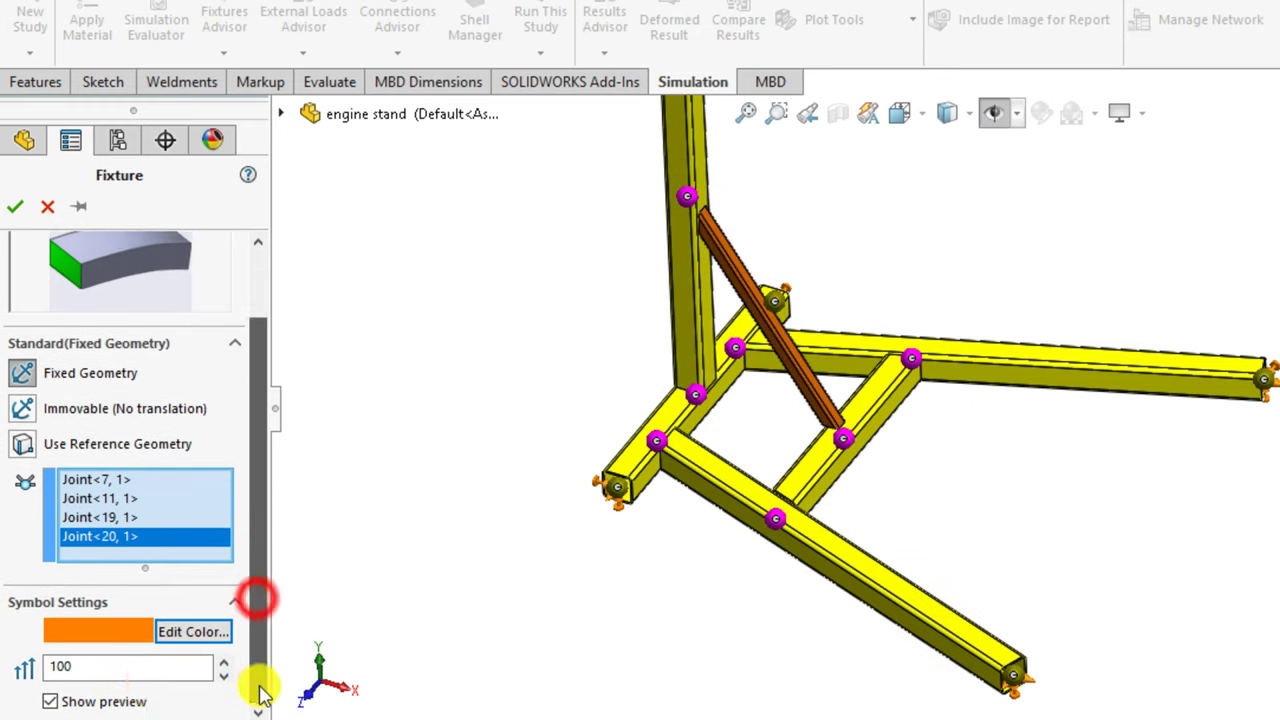
drag(83, 666, 12, 652)
text(200)
key(Return)
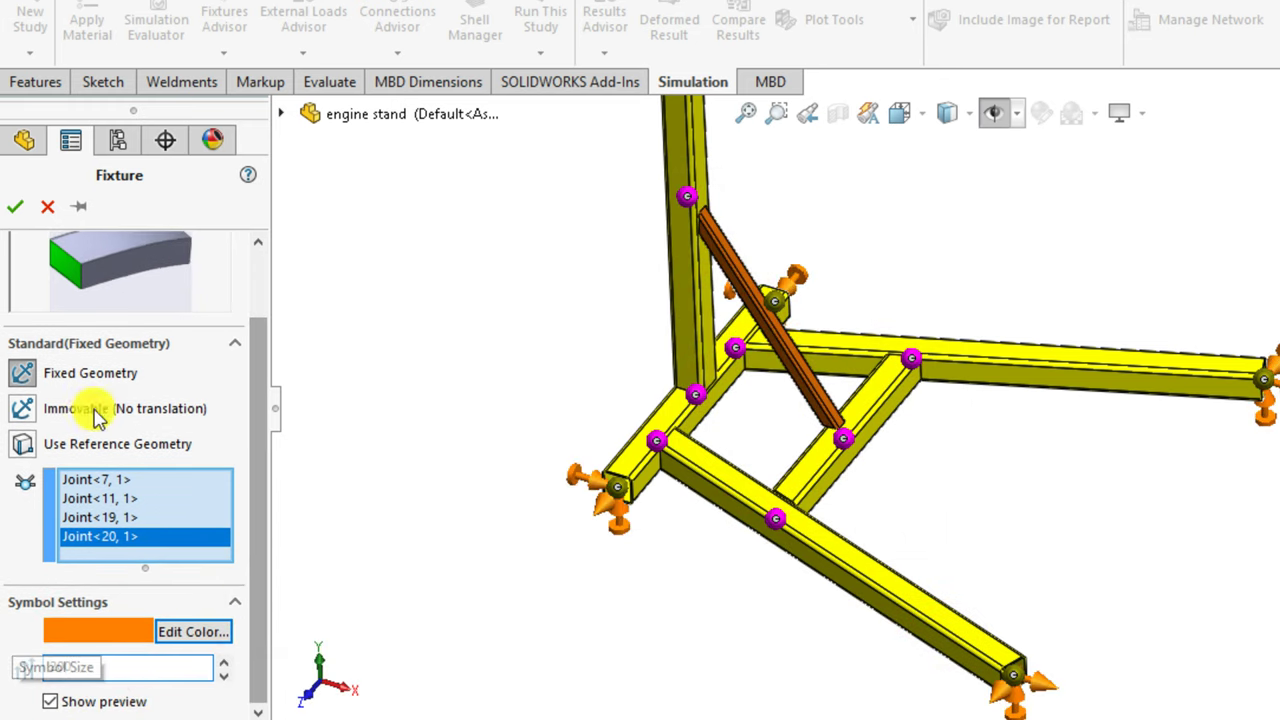
click(14, 215)
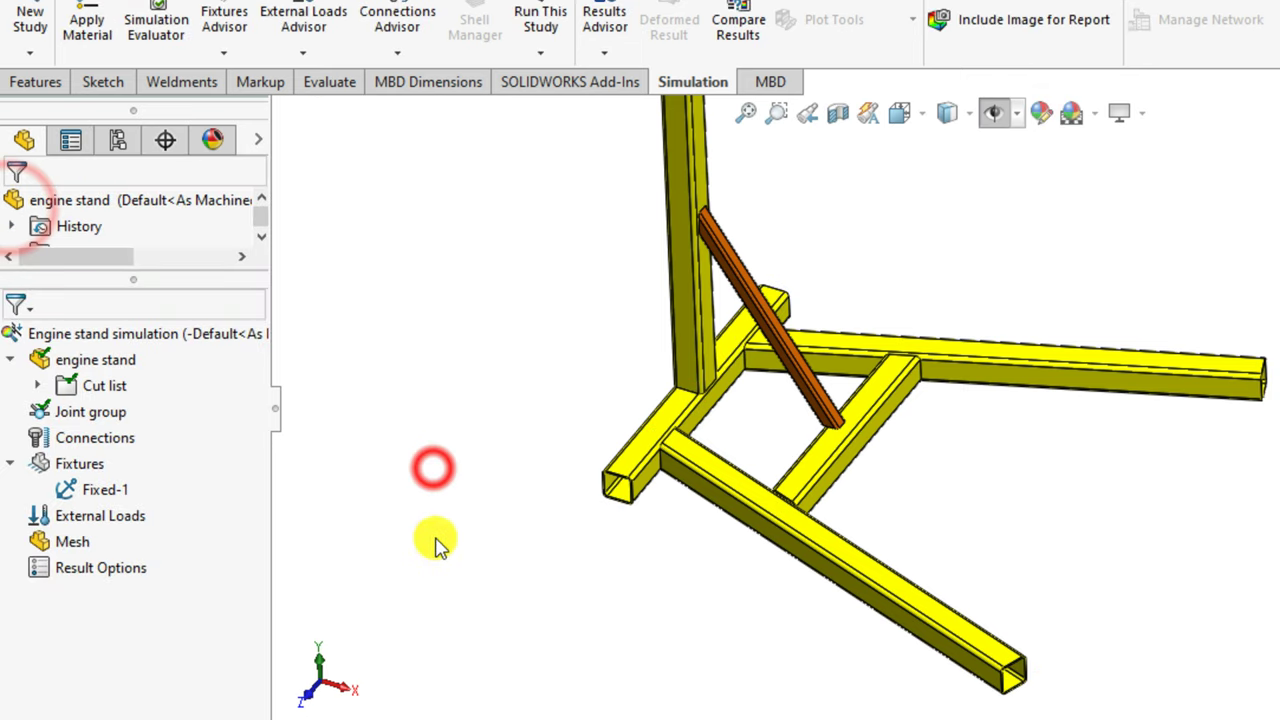
middle_drag(429, 466, 435, 514)
Confirm tube member SolidBody 5 is treated as a beam.
click(46, 388)
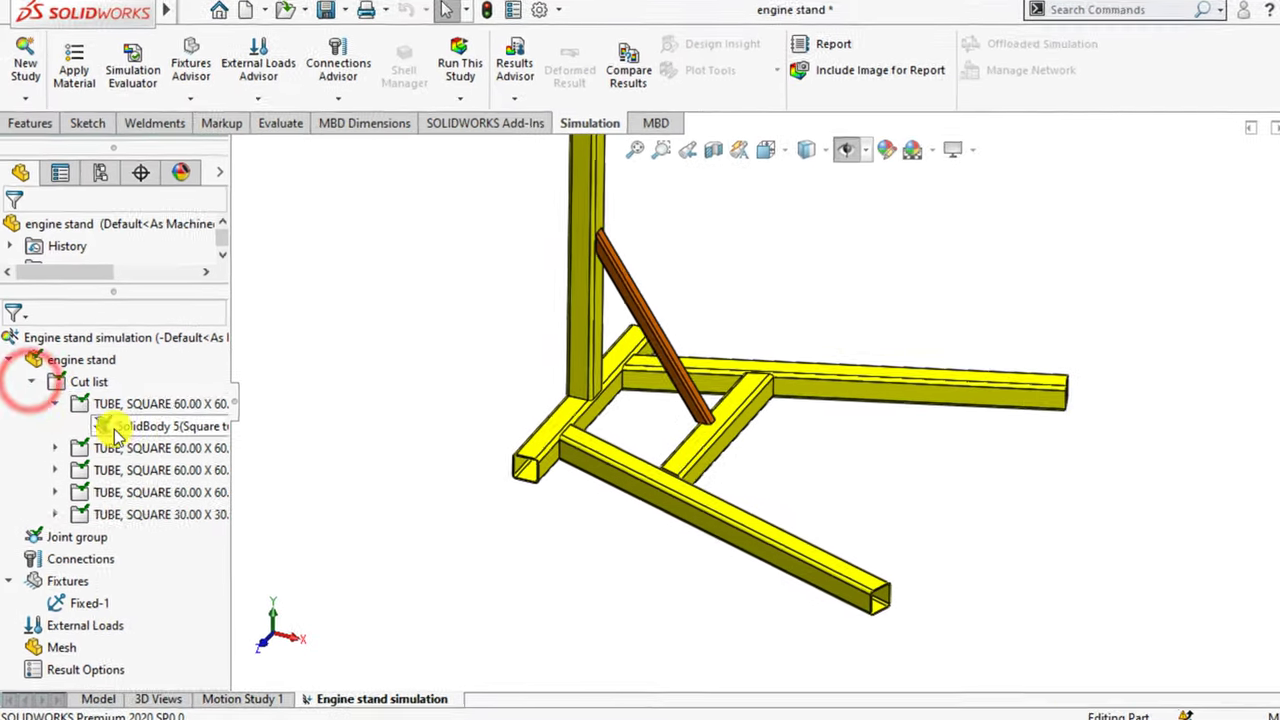
click(140, 440)
right_click(140, 440)
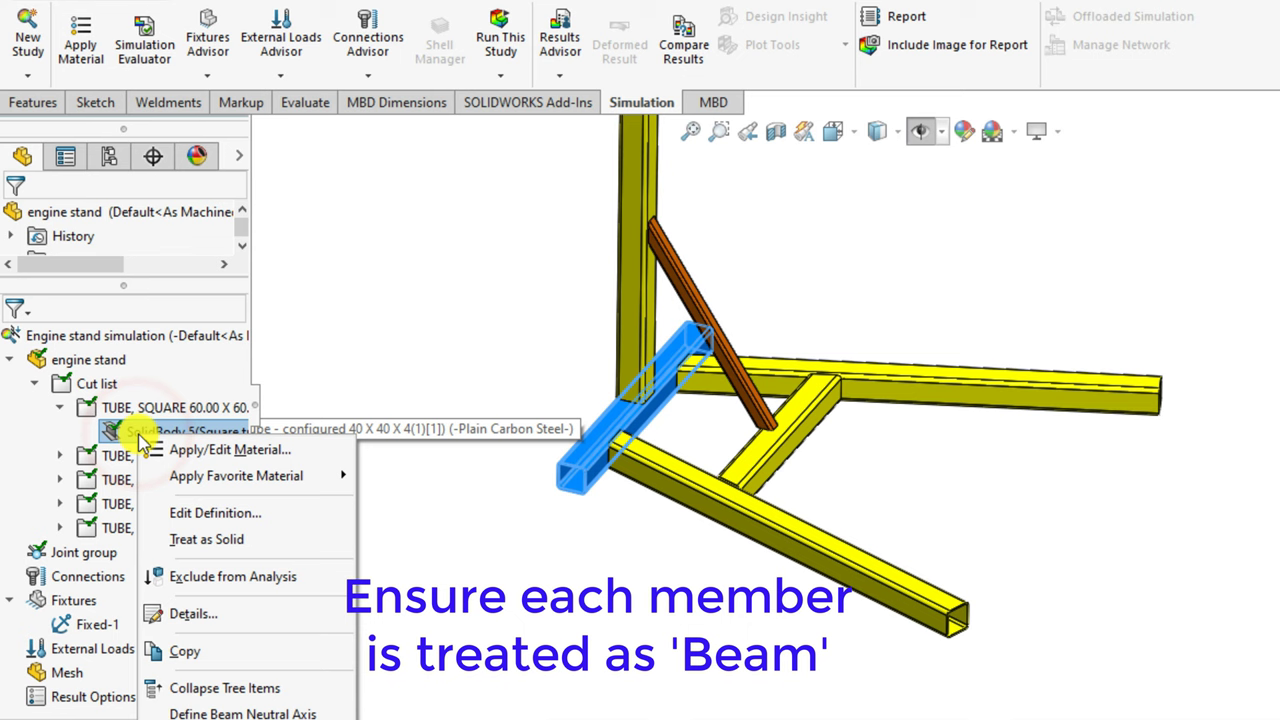
click(205, 511)
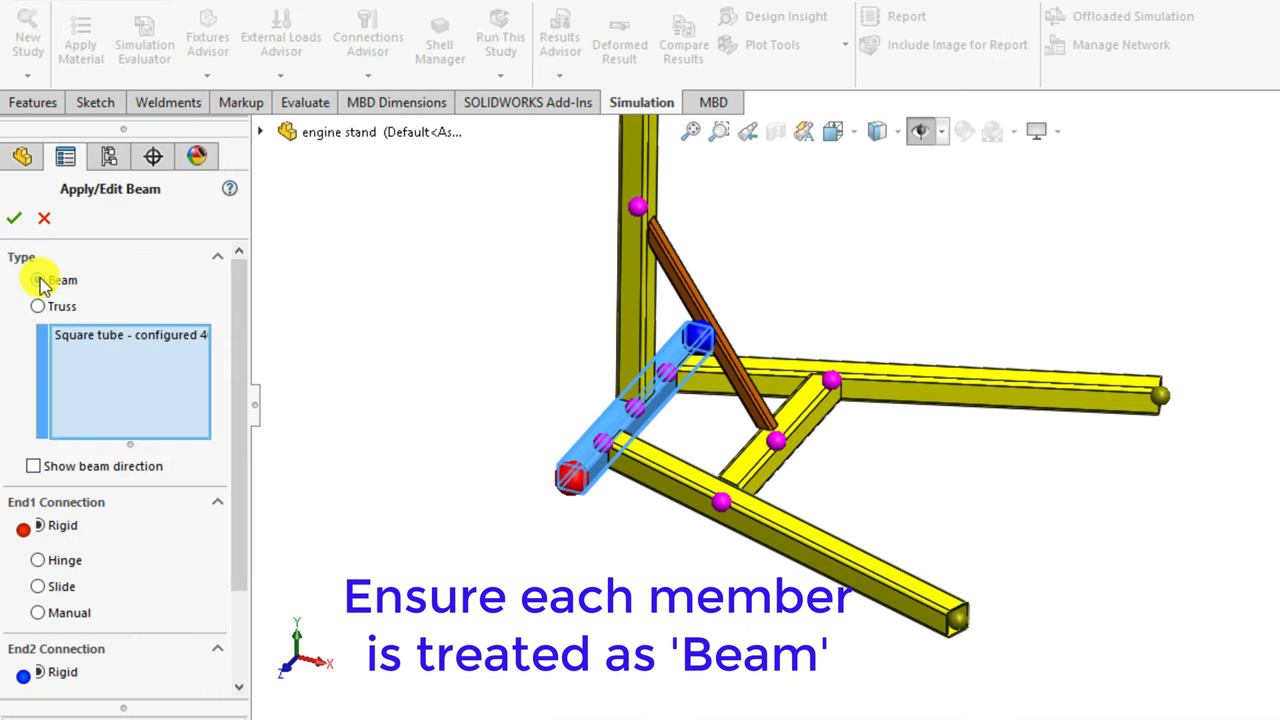
click(14, 218)
click(418, 395)
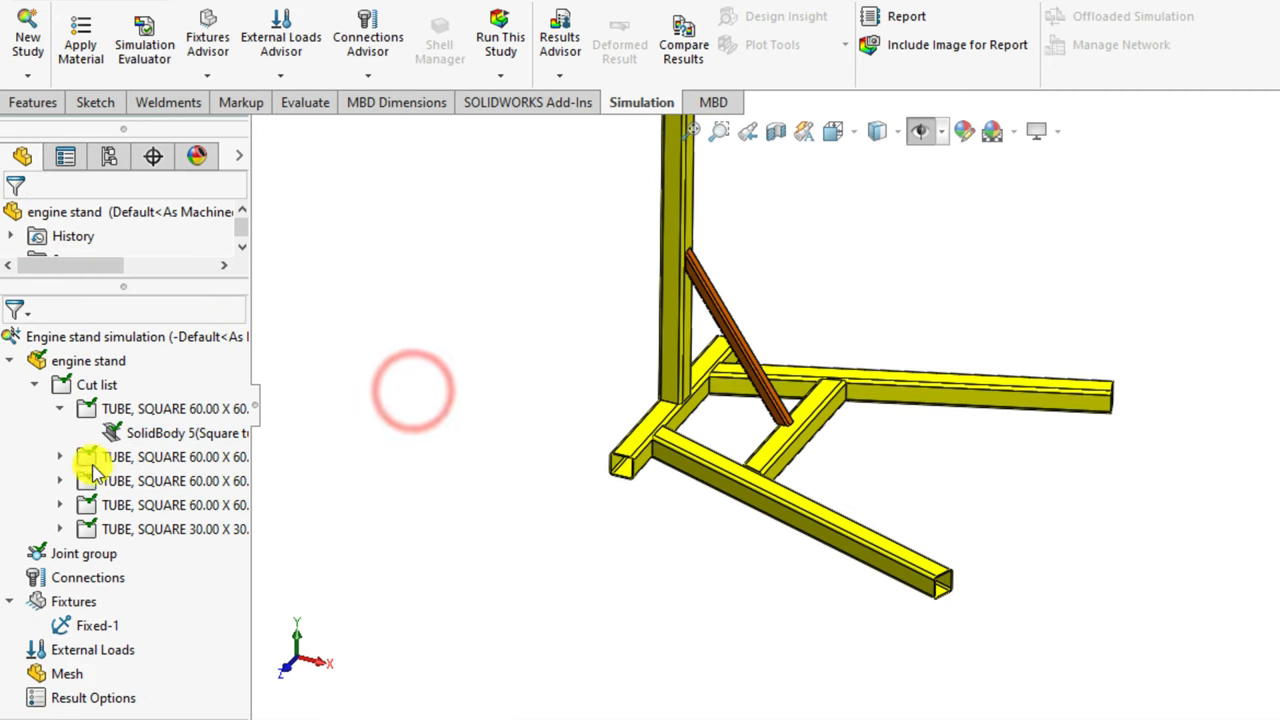
Treat SolidBody 3 as a beam with rigid connections at both ends.
click(59, 457)
click(130, 483)
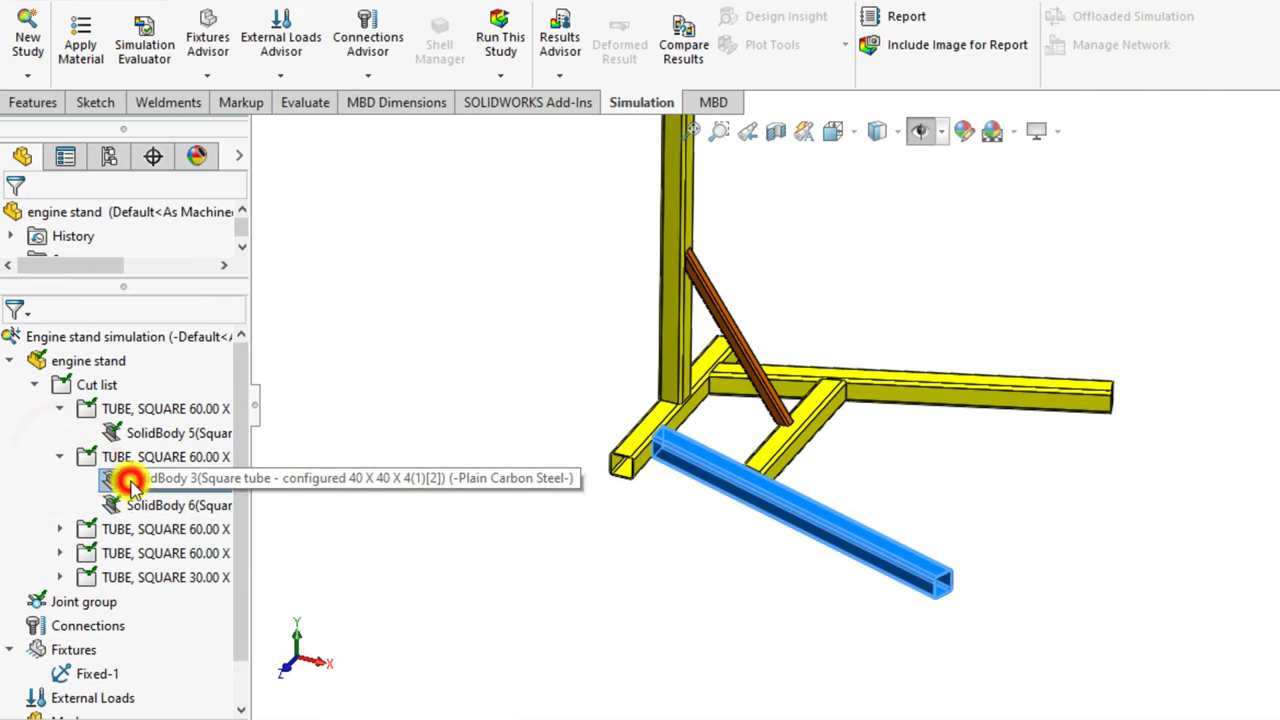
right_click(132, 487)
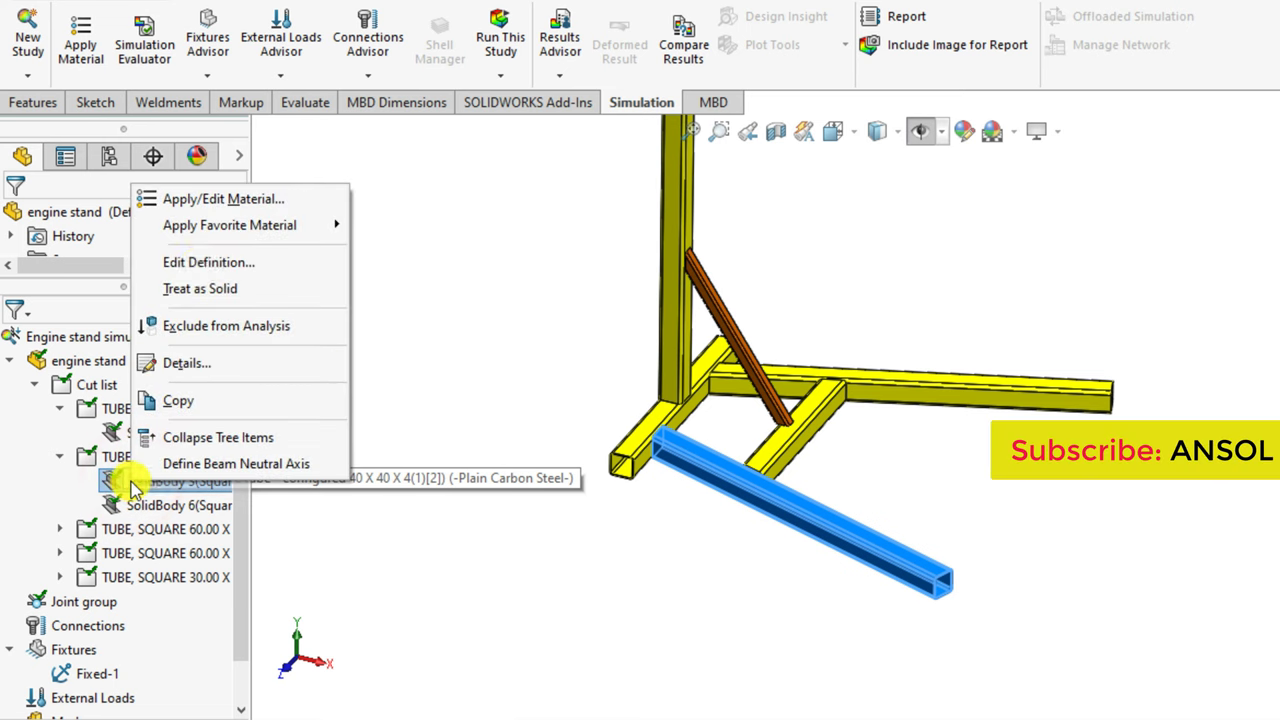
click(200, 265)
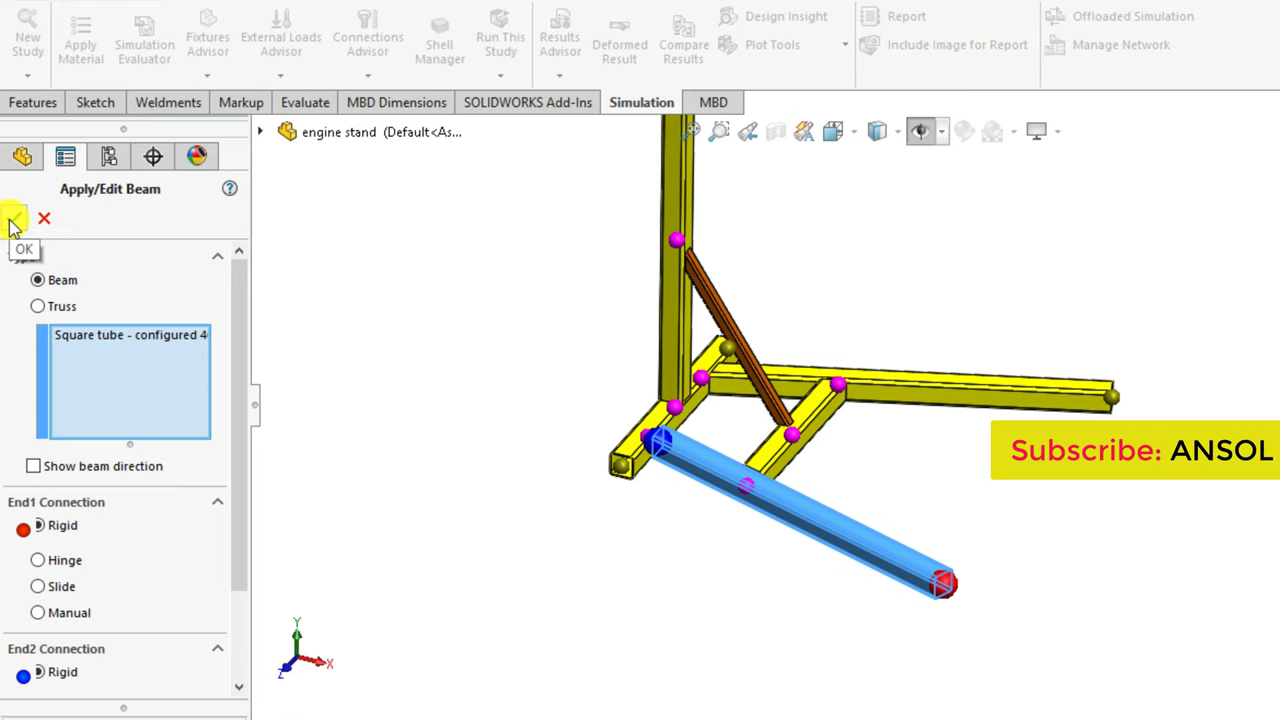
click(12, 224)
middle_drag(360, 323, 855, 475)
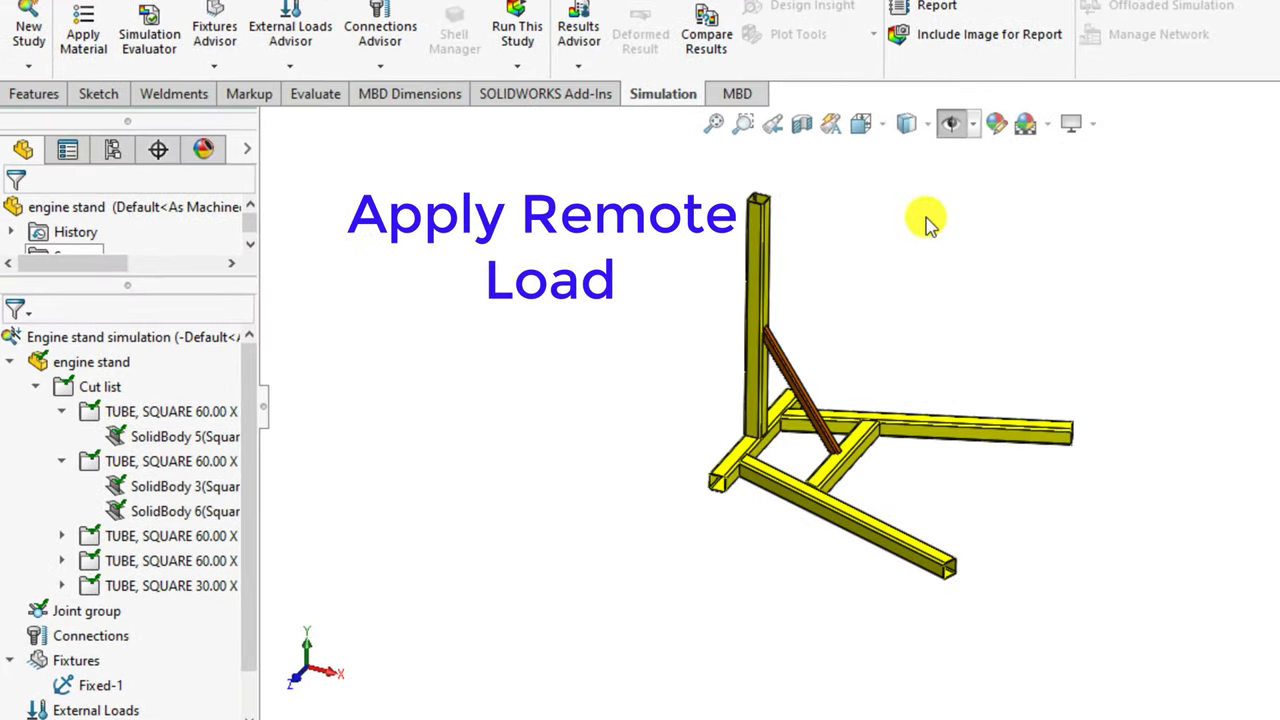
Start a remote load attached to the post's top joint.
right_click(73, 708)
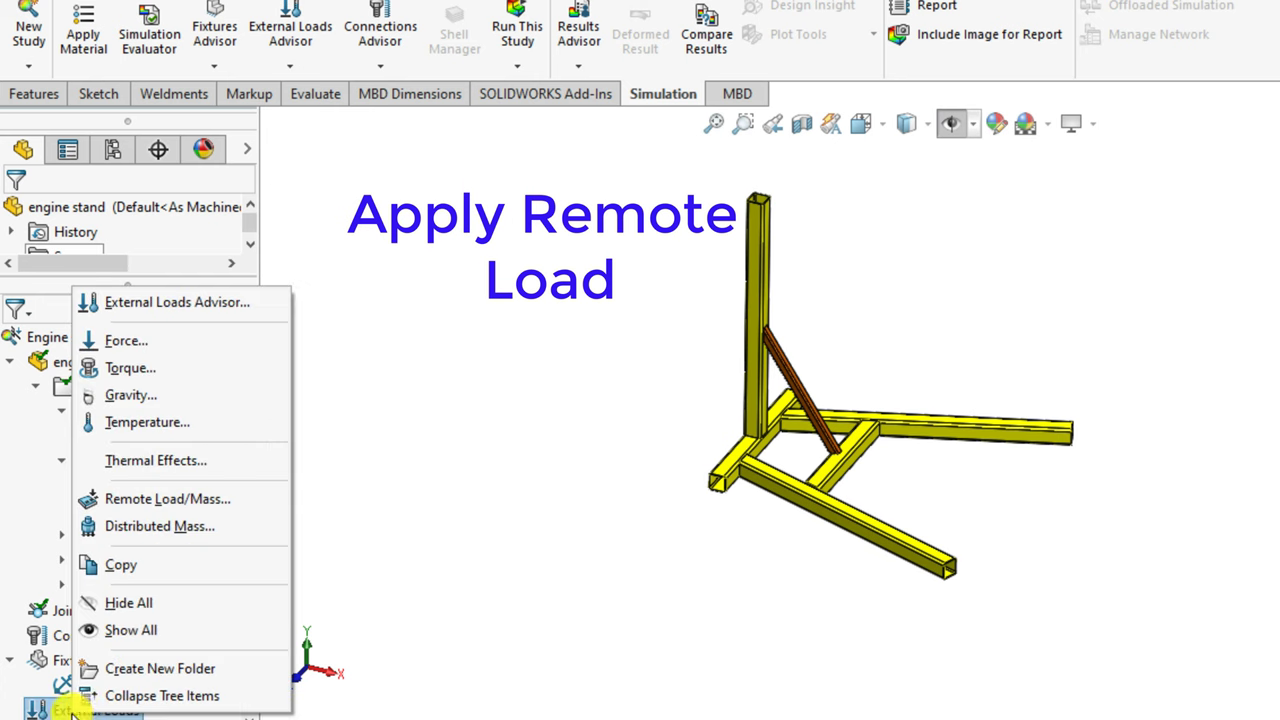
click(165, 500)
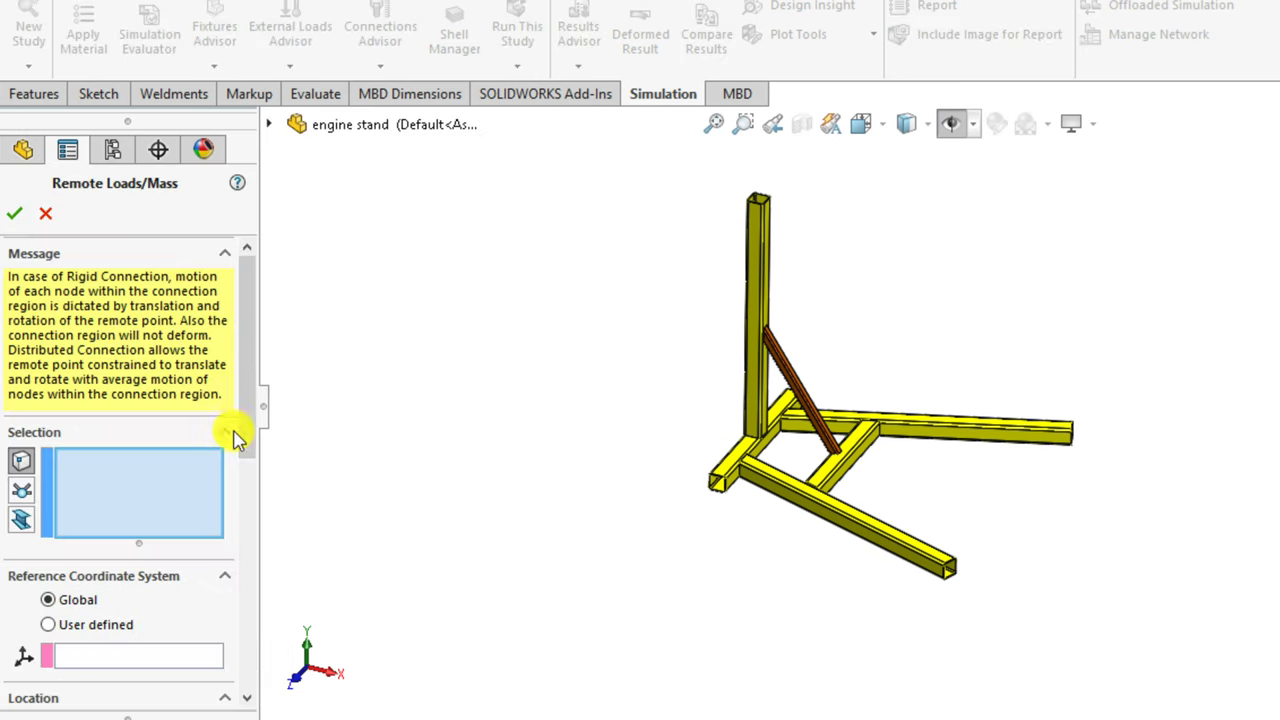
click(20, 491)
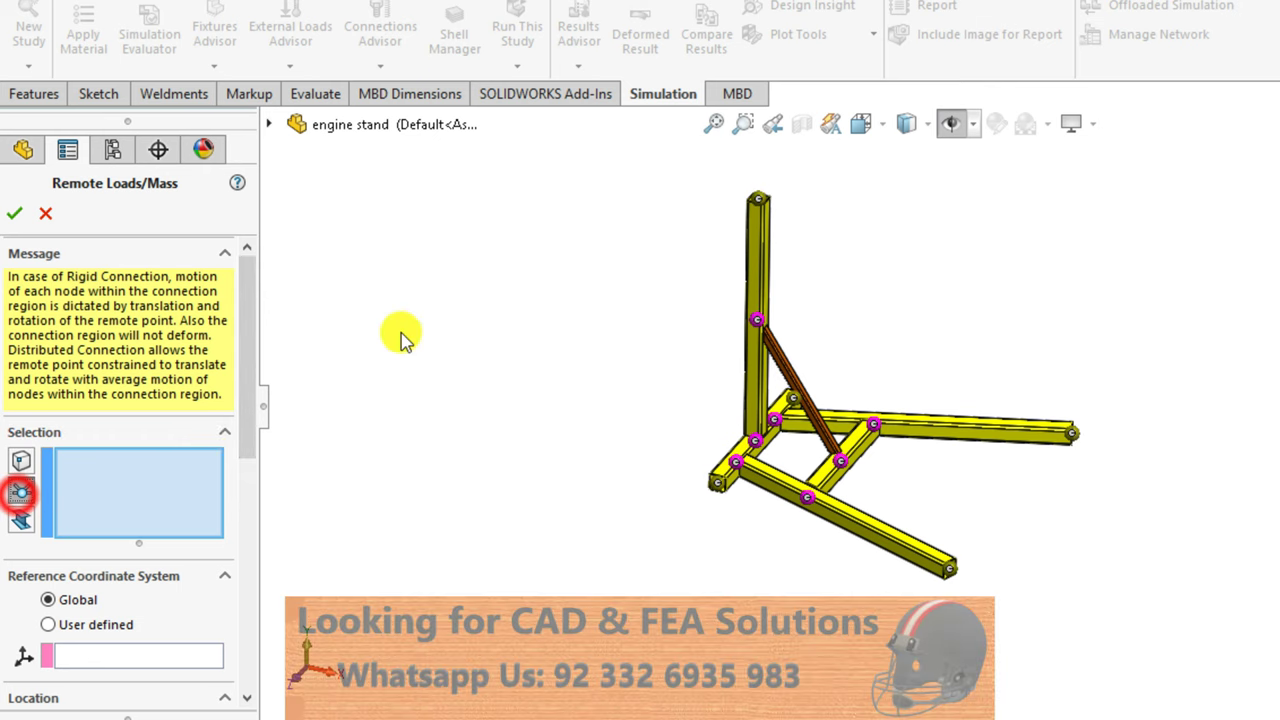
scroll(777, 208, down, 2)
scroll(783, 257, down, 3)
click(781, 256)
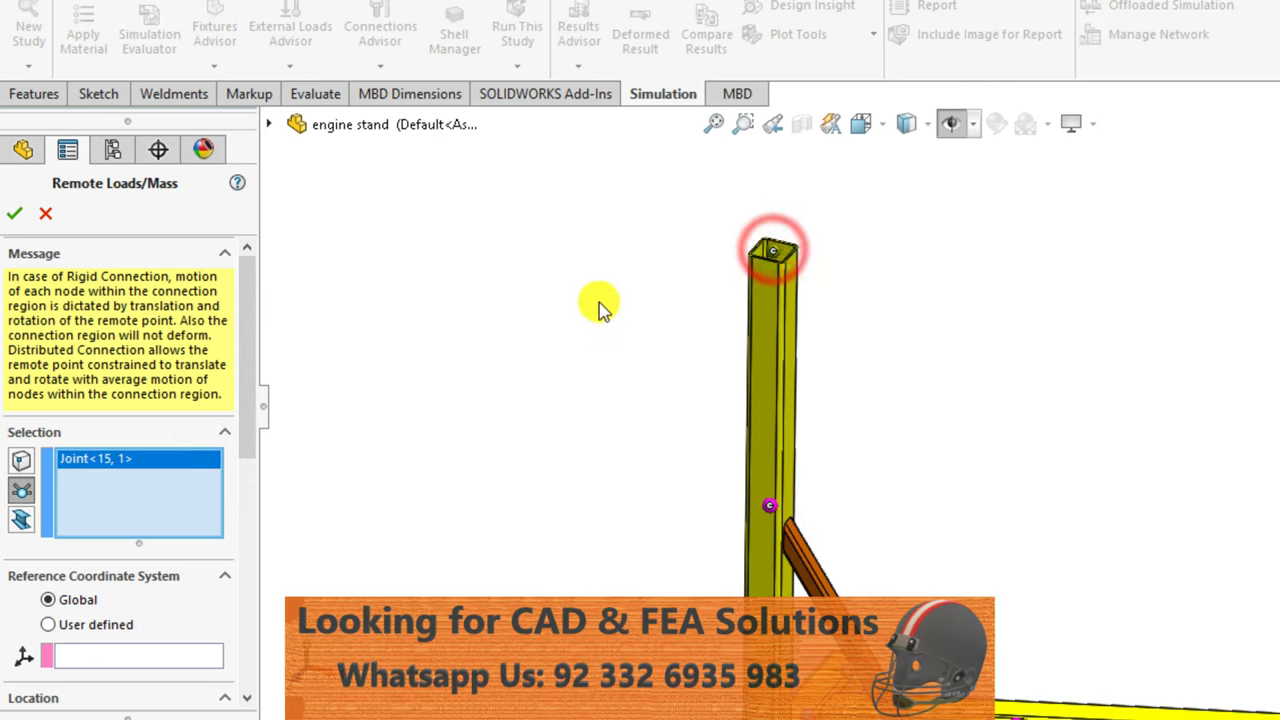
Place the remote load at X 450, Y 900 mm with a 900 kgf downward force.
scroll(896, 410, up, 3)
drag(249, 443, 80, 486)
text(450)
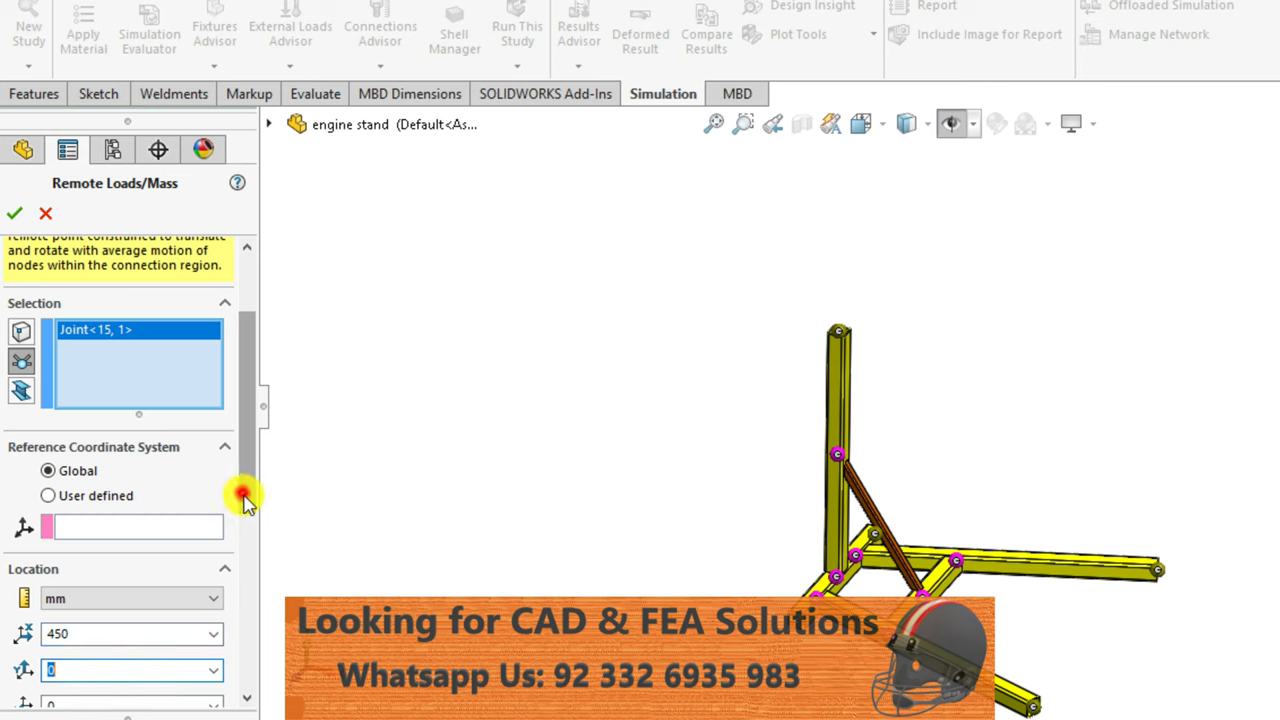
drag(243, 494, 243, 528)
click(105, 588)
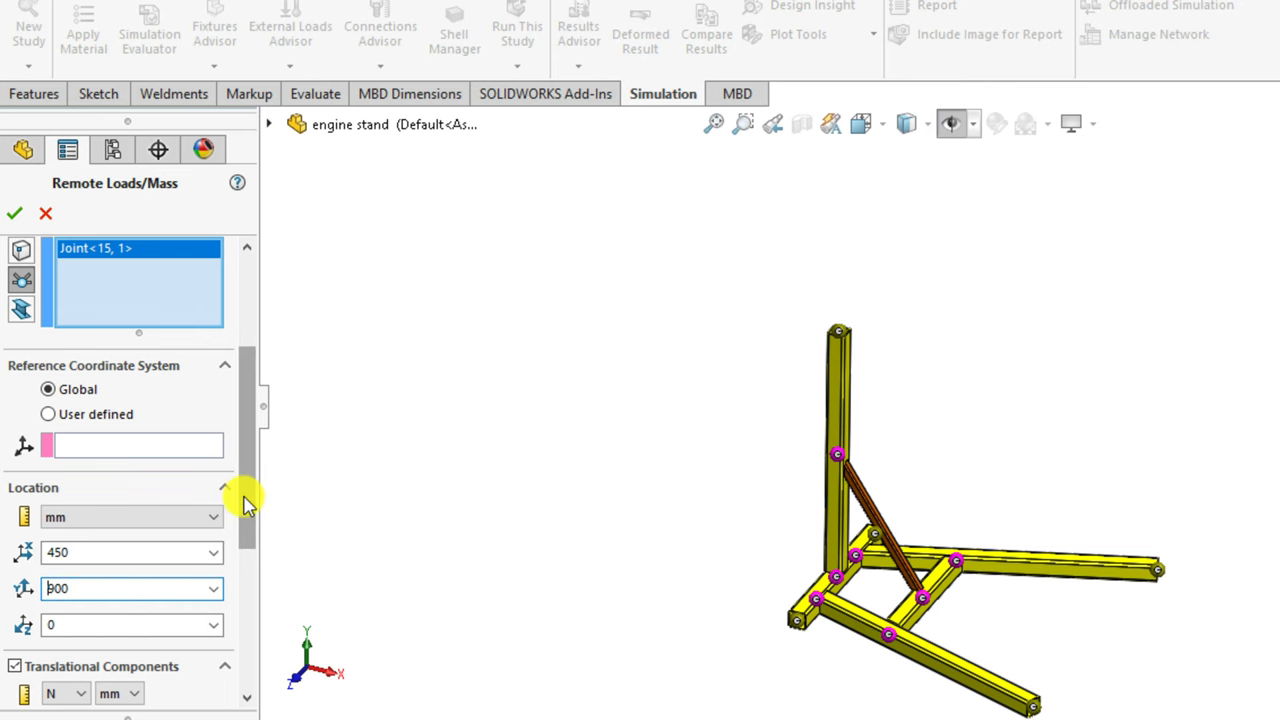
mouse_move(245, 505)
mouse_down()
mouse_move(245, 580)
mouse_move(245, 544)
mouse_move(245, 566)
mouse_up()
text(900)
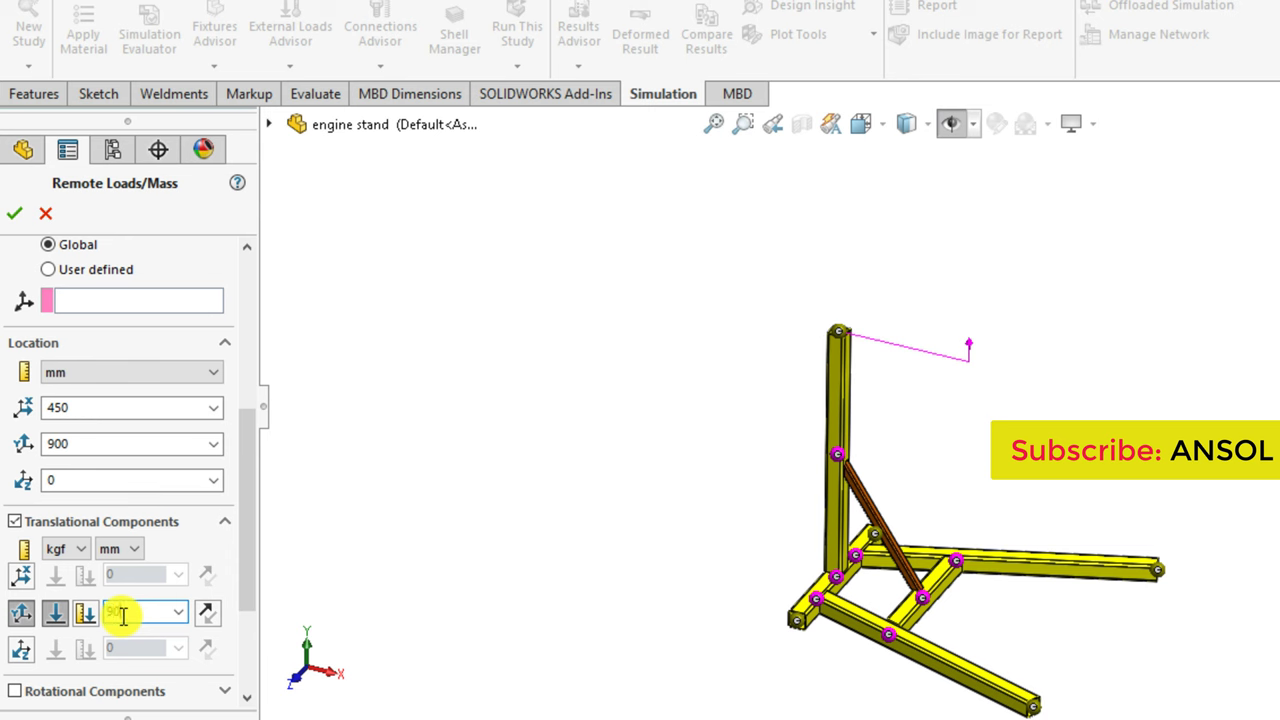
click(205, 615)
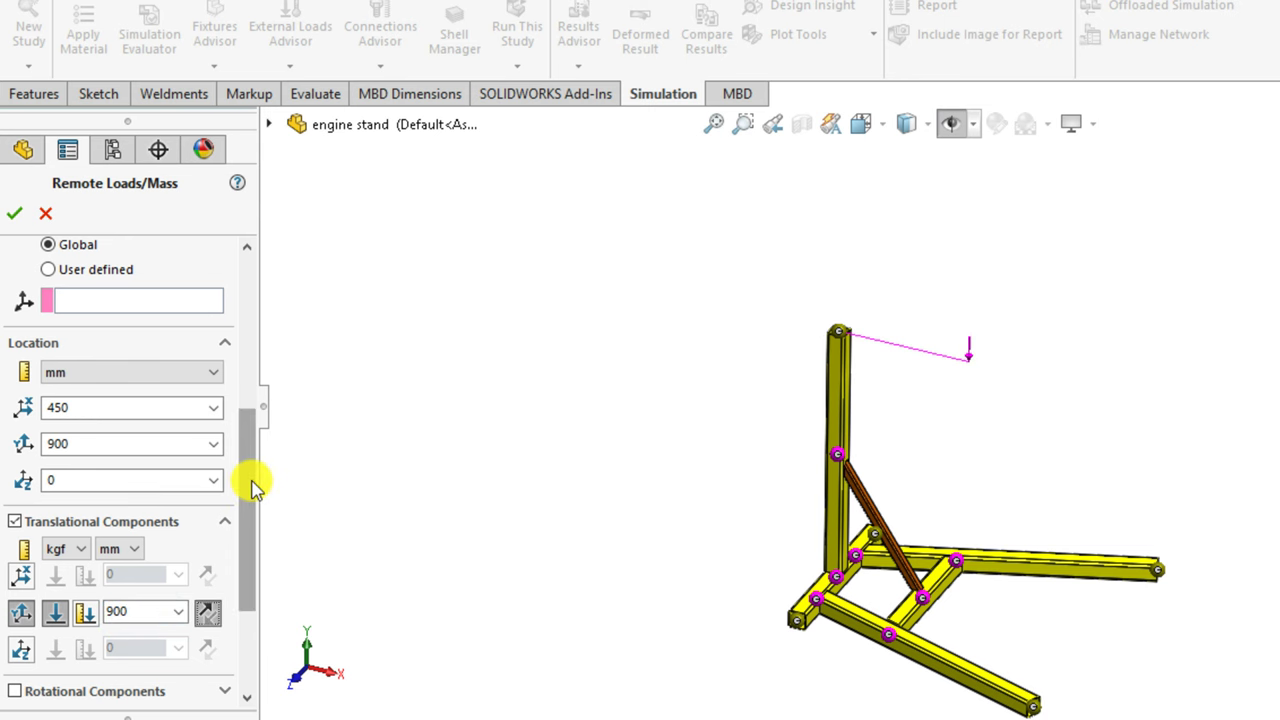
drag(252, 484, 280, 383)
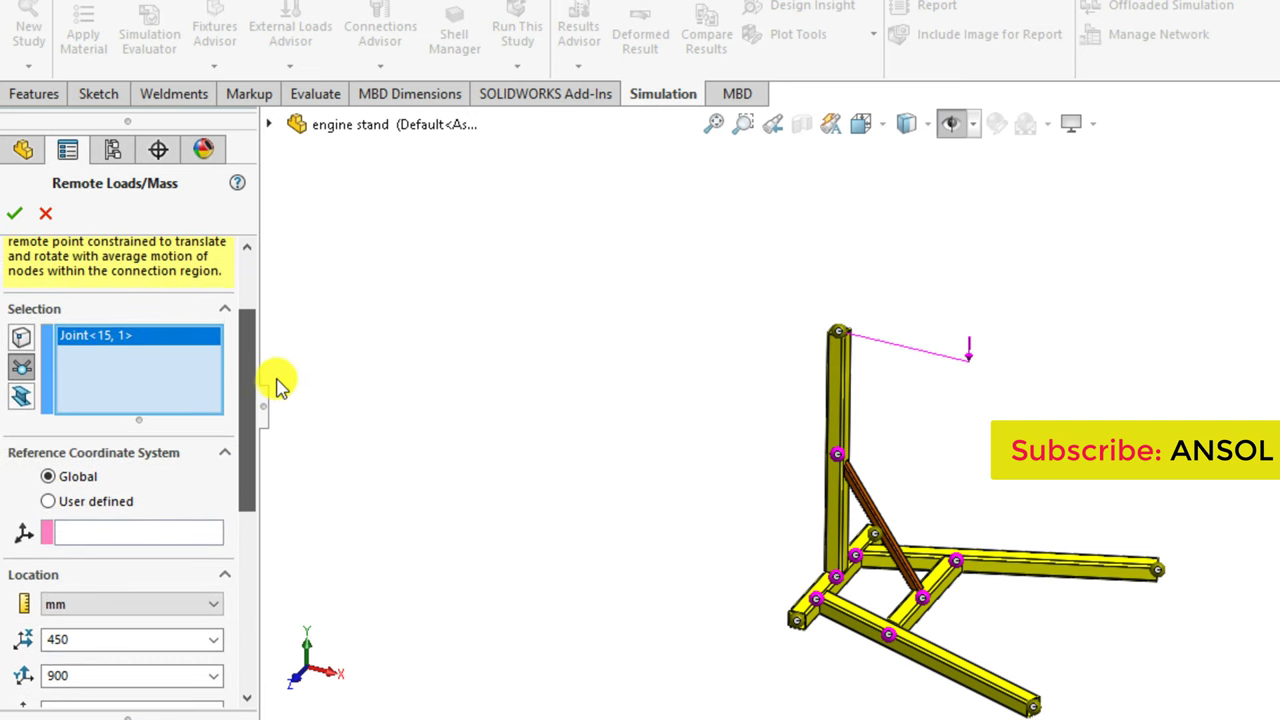
click(14, 213)
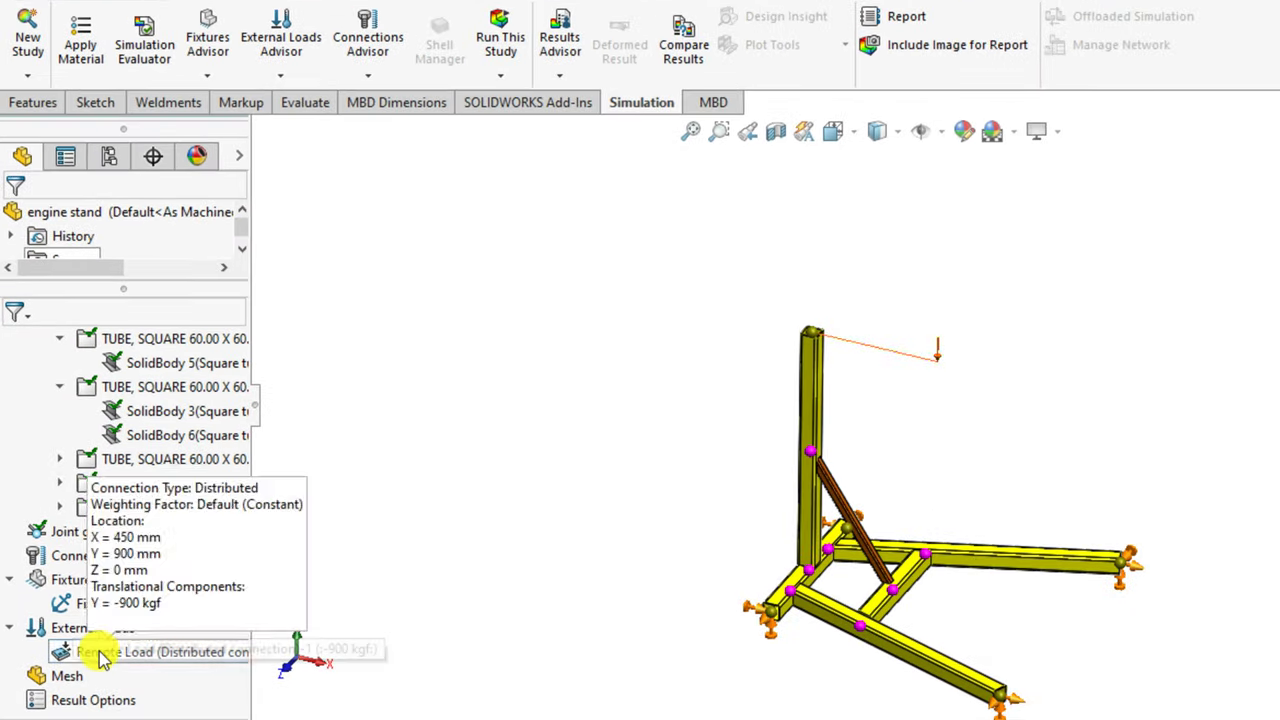
Enlarge the remote load's symbol size to 200.
right_click(95, 641)
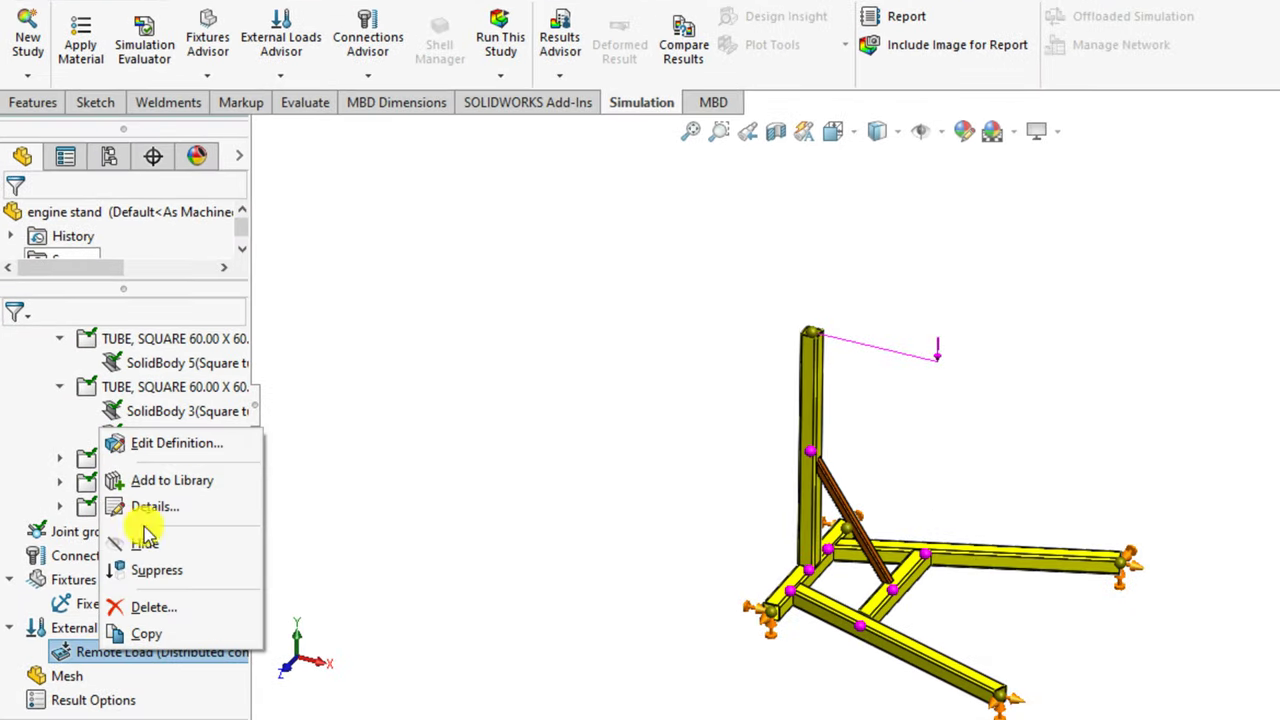
click(187, 445)
drag(242, 421, 207, 676)
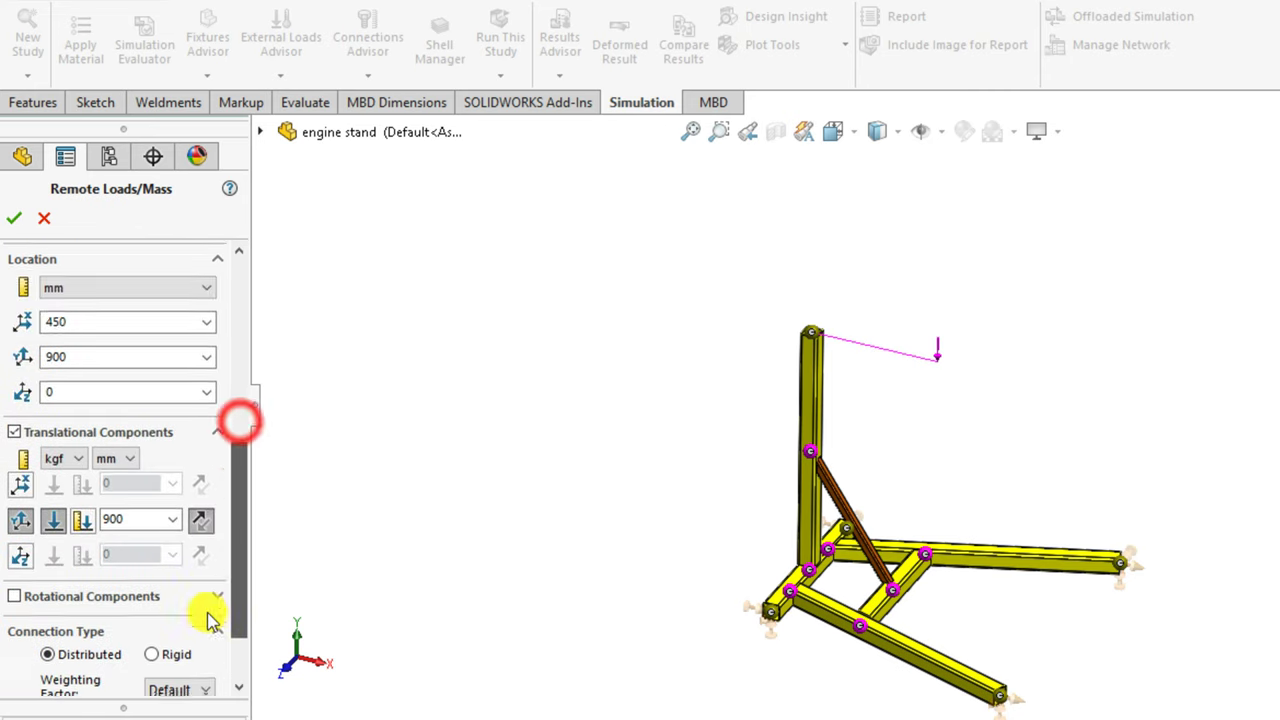
click(106, 677)
click(240, 592)
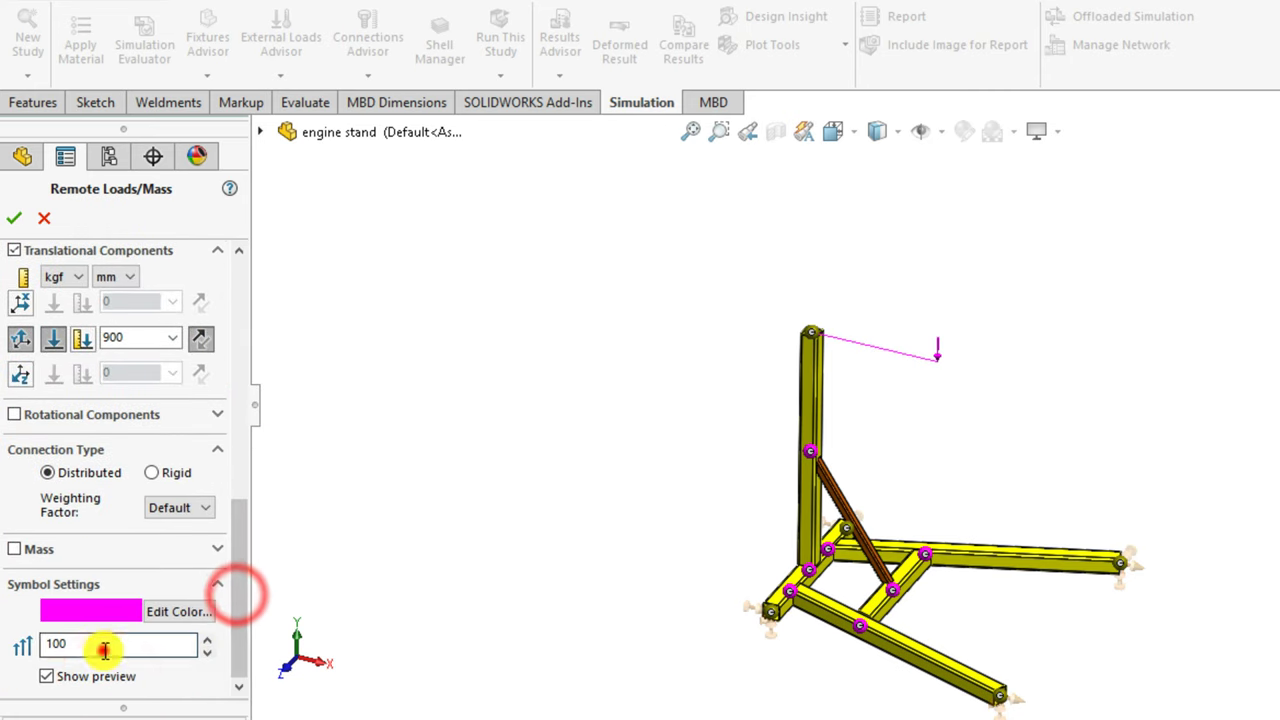
double_click(100, 648)
text(200)
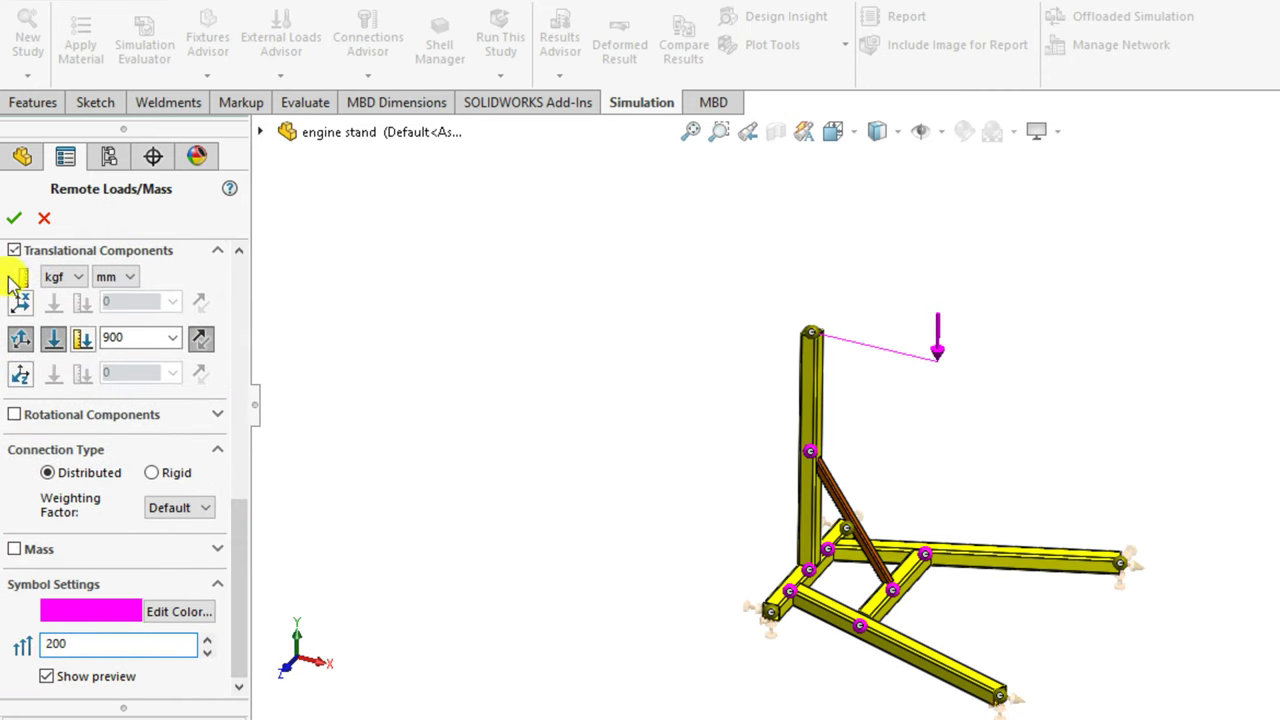
click(14, 217)
click(534, 463)
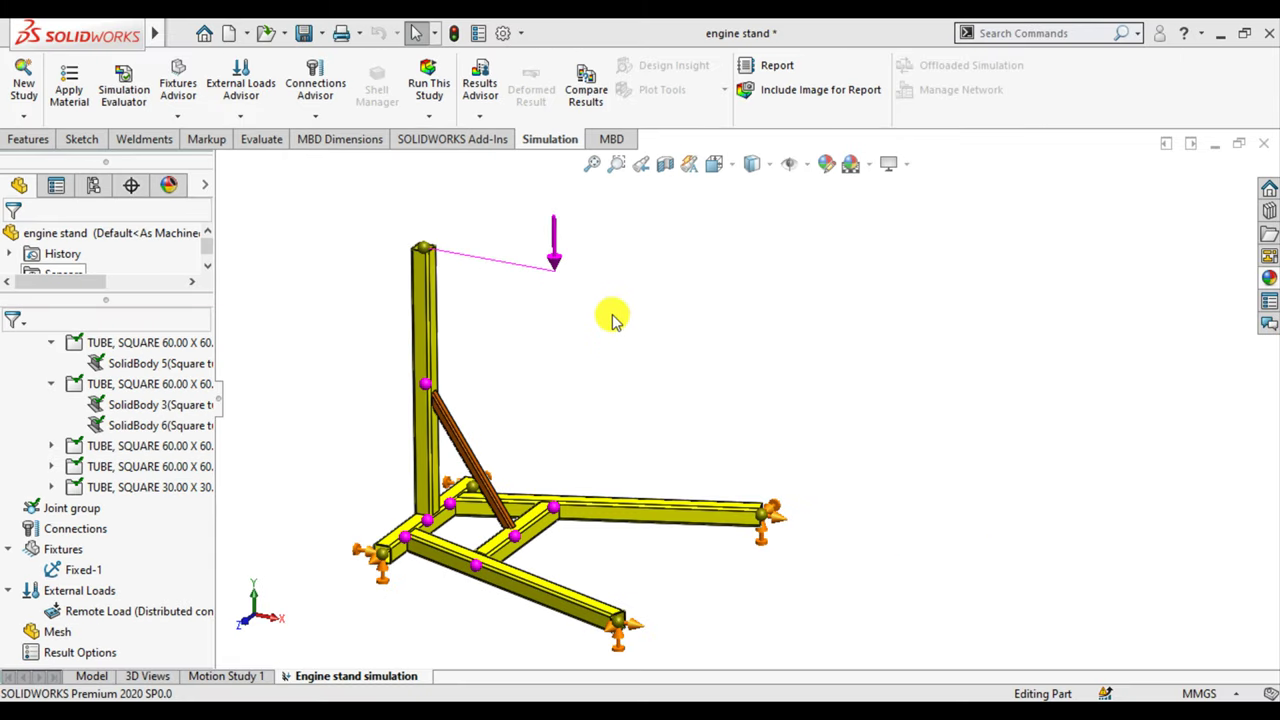
Run the study and rotate the resulting Stress1 plot for a clearer view.
click(429, 85)
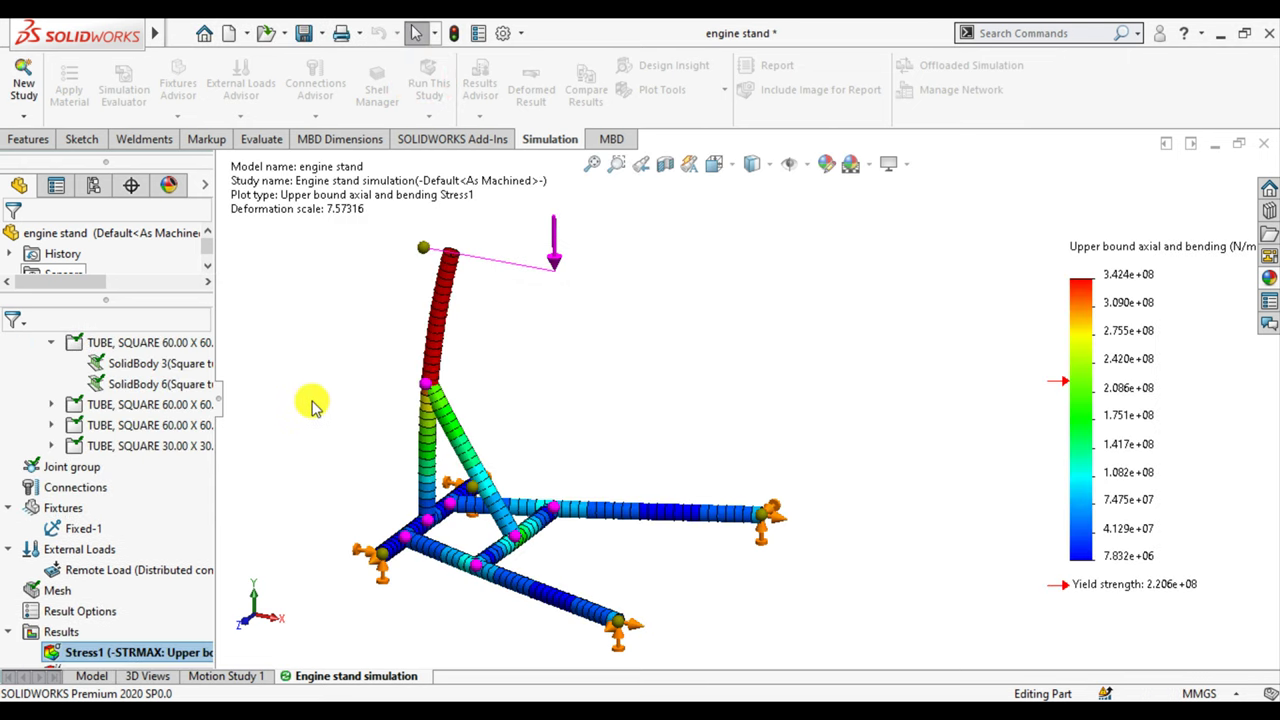
middle_drag(312, 404, 590, 437)
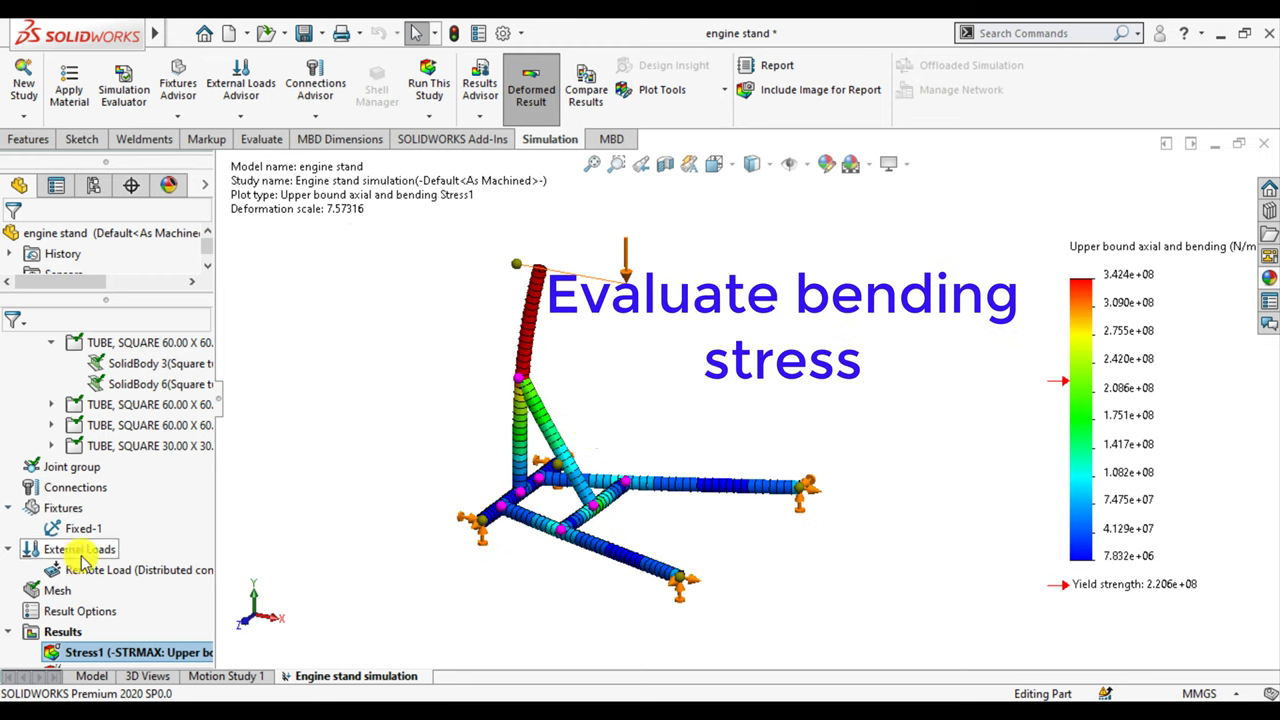
Show Stress1 in N/mm^2 (MPa) with a floating legend number format.
right_click(72, 640)
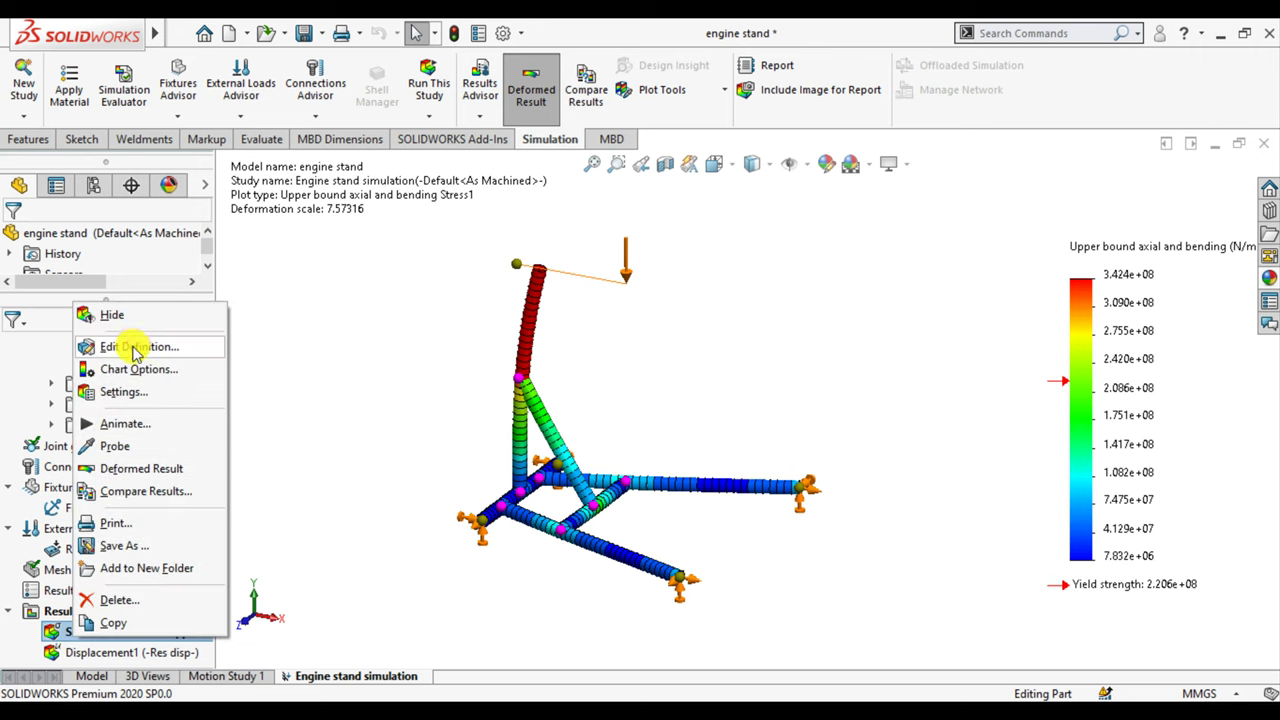
click(135, 348)
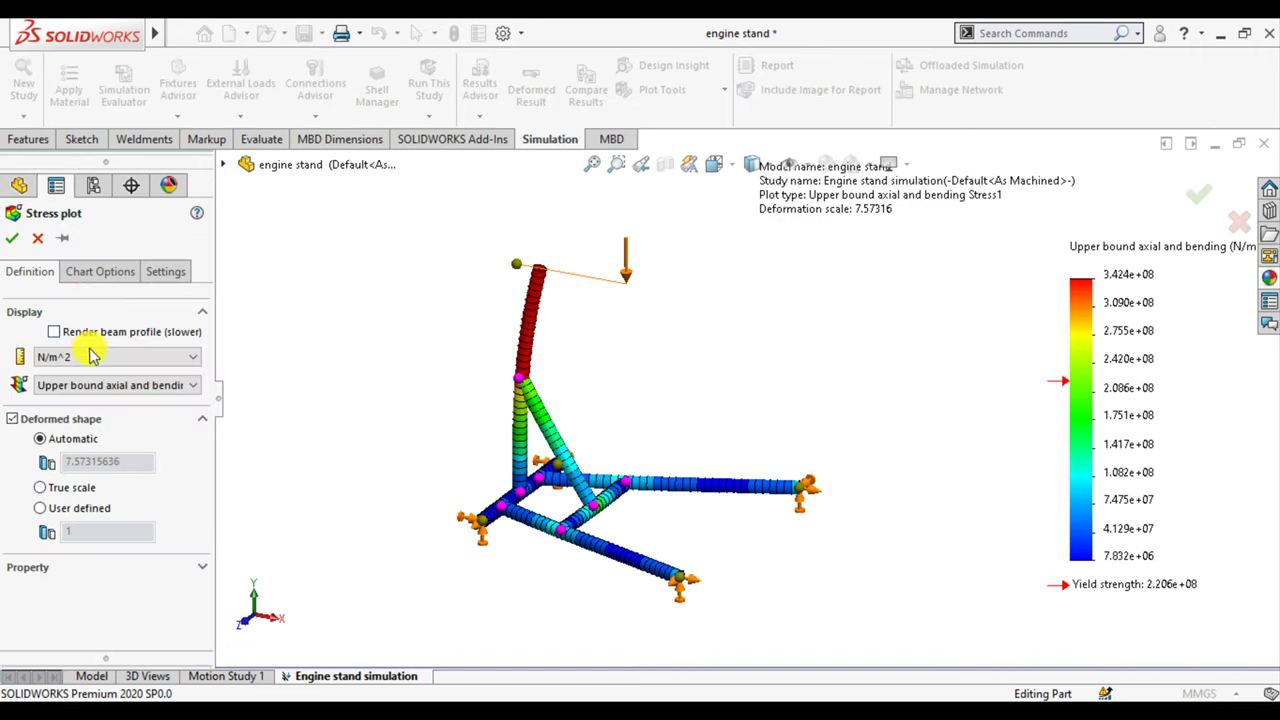
click(86, 357)
click(80, 411)
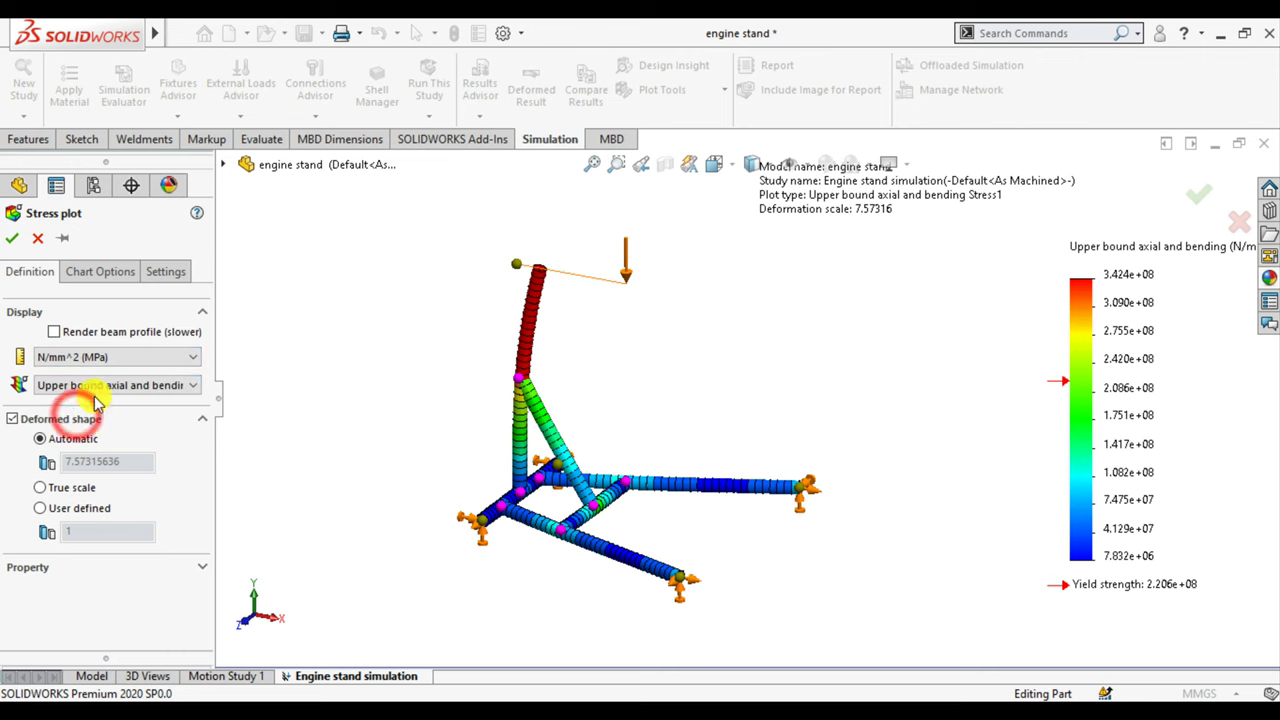
click(93, 275)
scroll(93, 275, down, 3)
scroll(55, 500, down, 2)
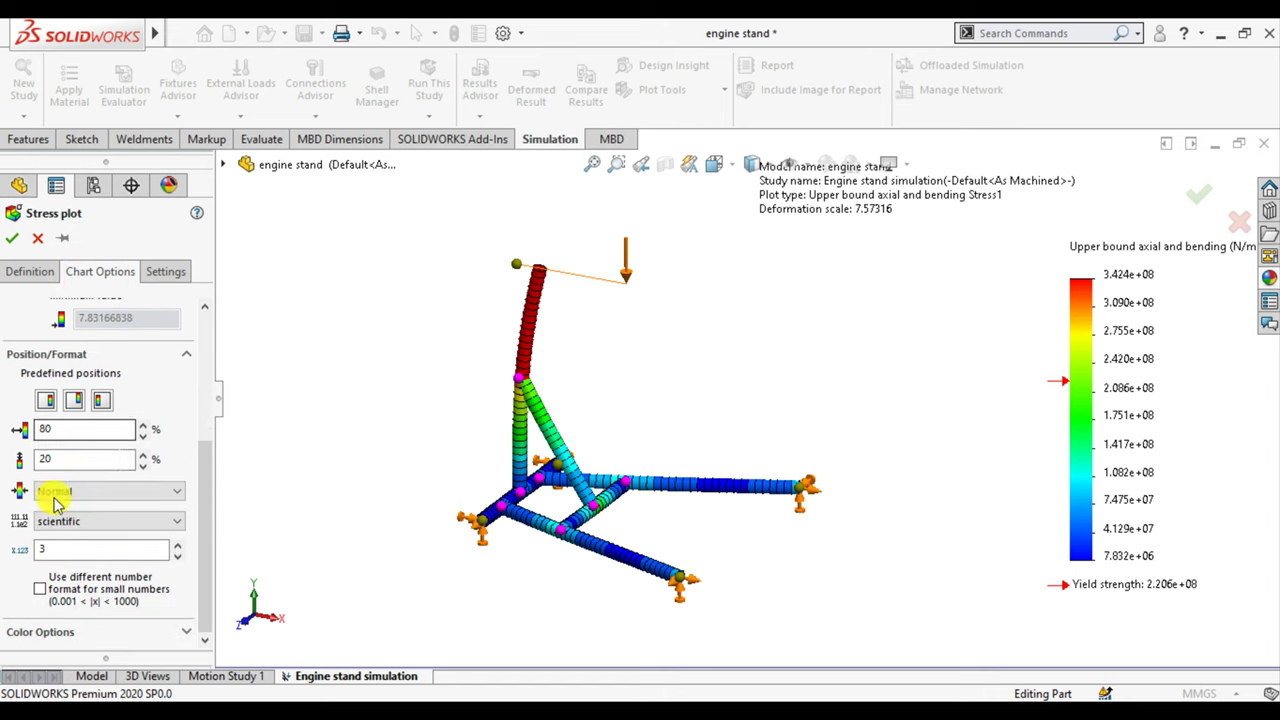
click(60, 526)
click(60, 558)
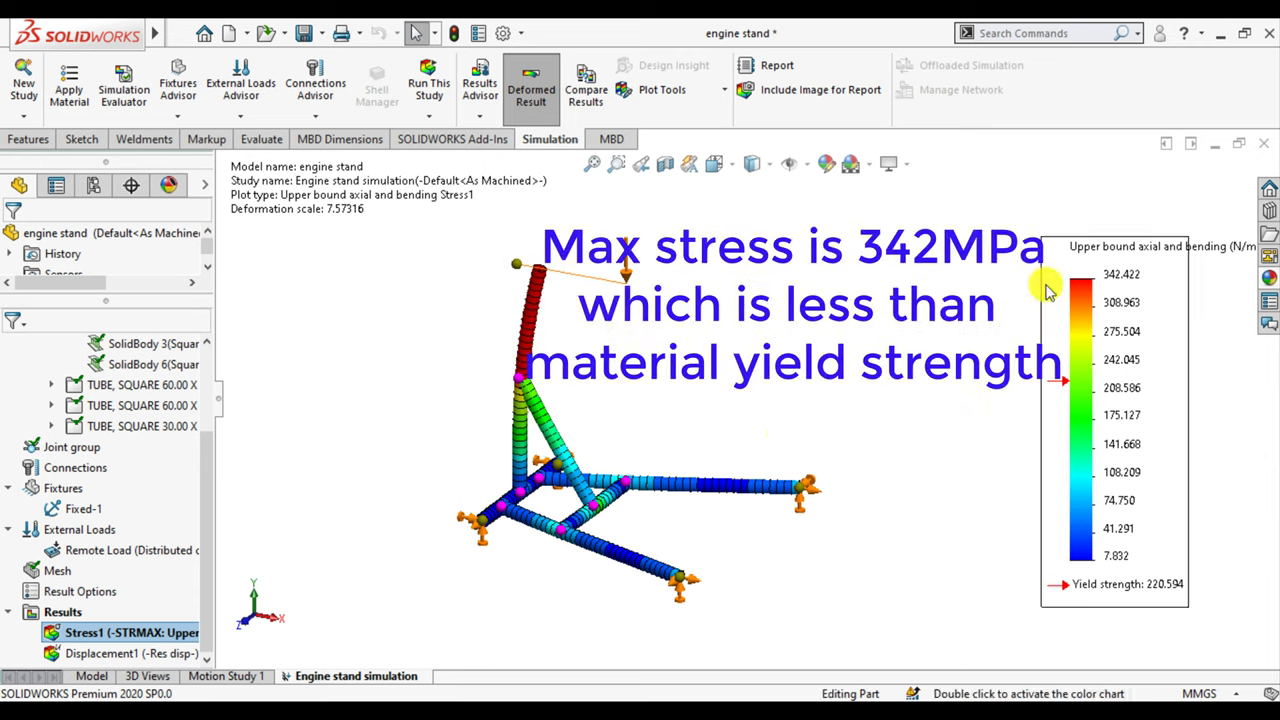
scroll(865, 355, down, 2)
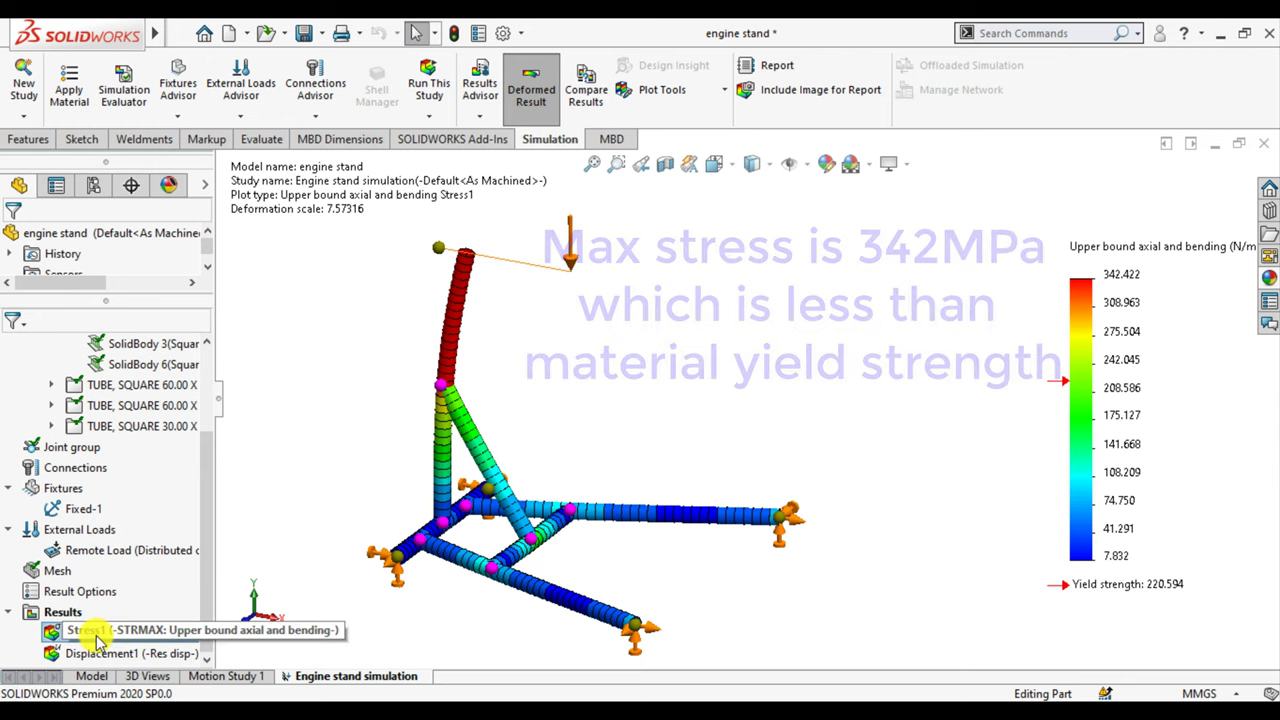
Define a factor of safety plot over all bodies using the automatic criterion.
right_click(60, 612)
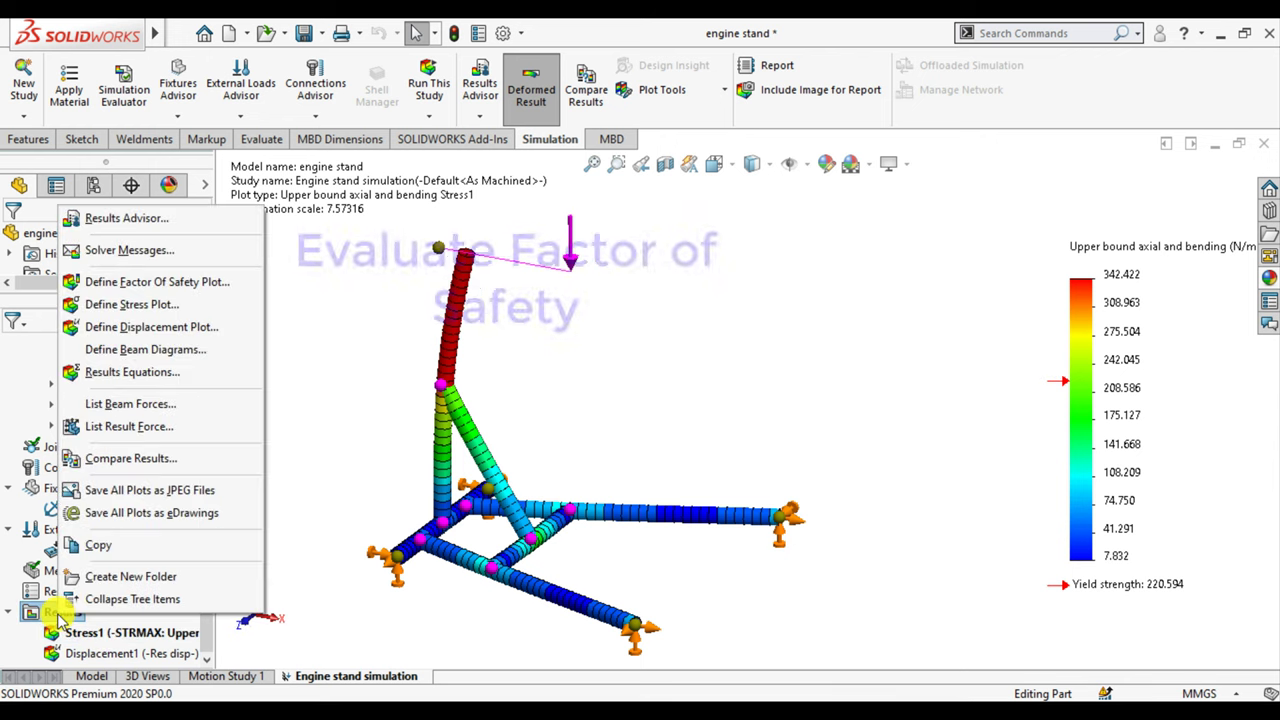
click(127, 285)
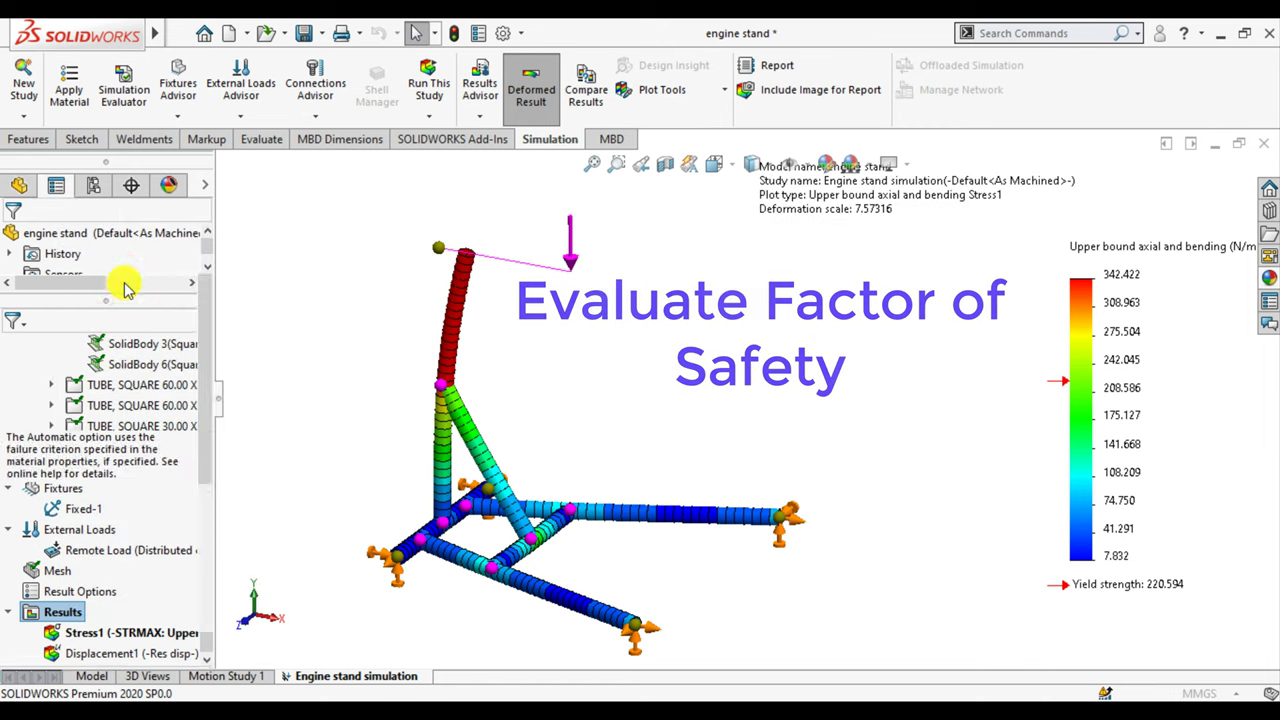
click(42, 396)
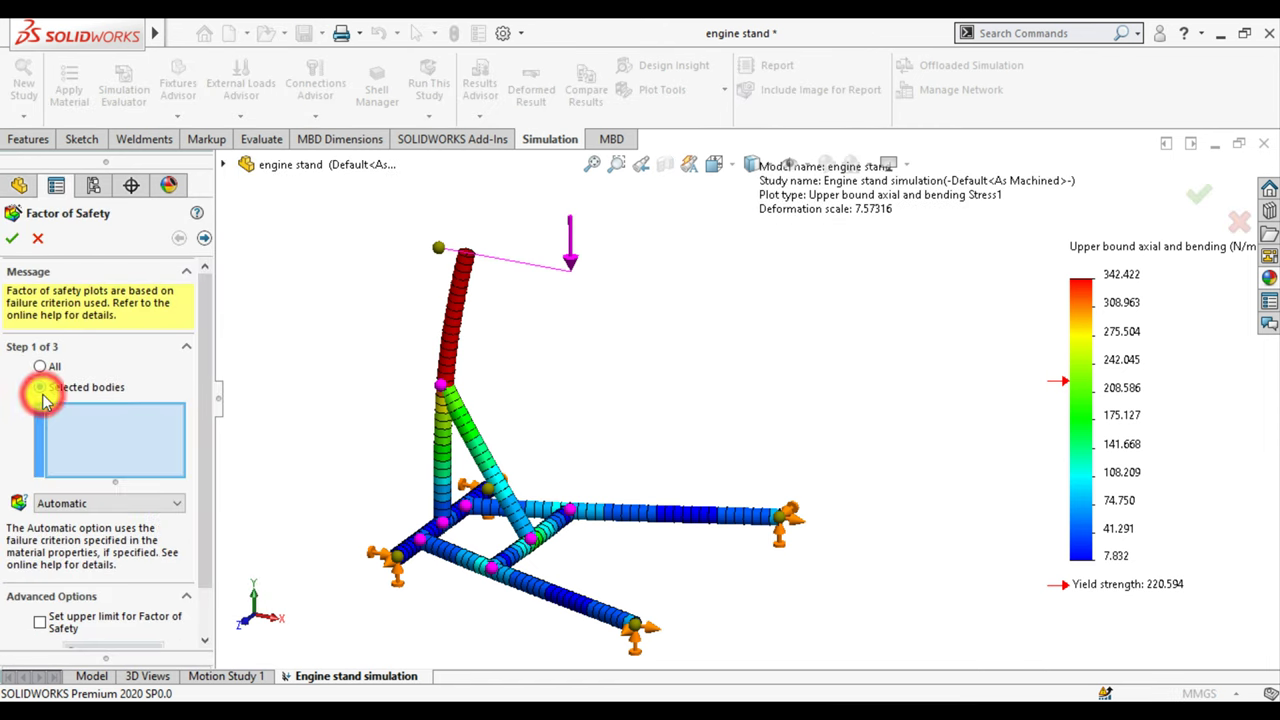
click(41, 369)
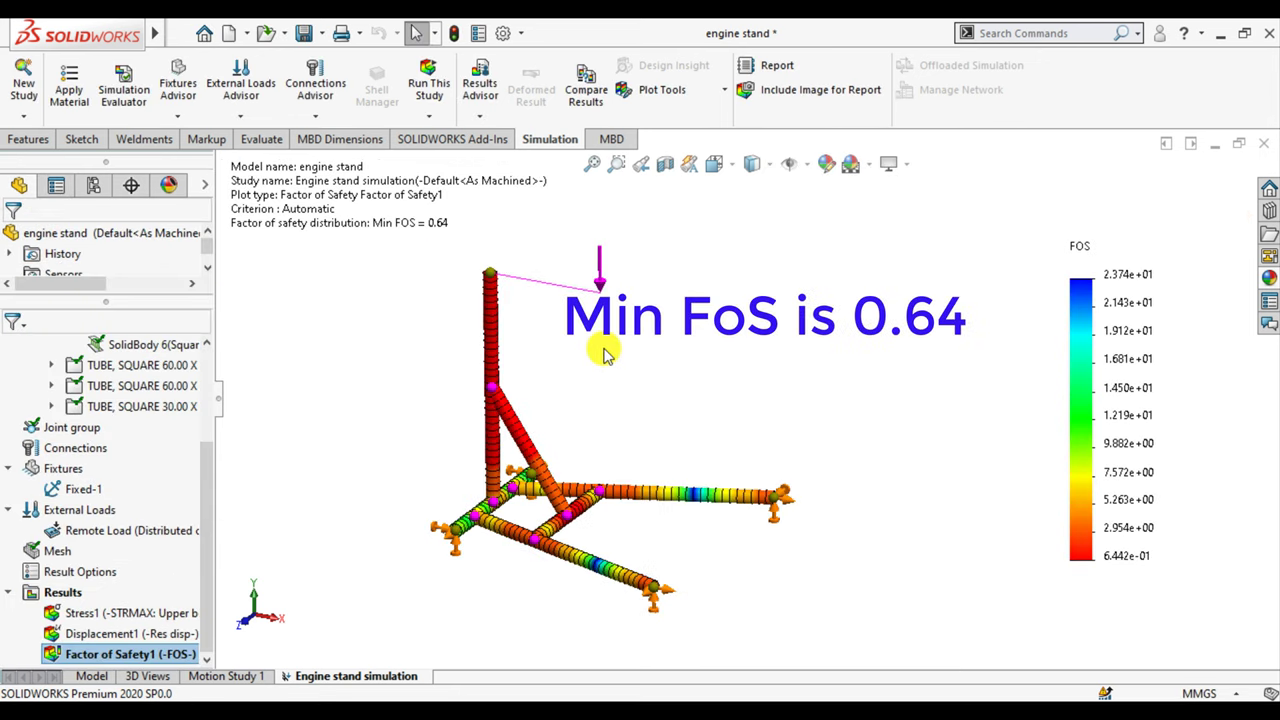
scroll(604, 352, down, 2)
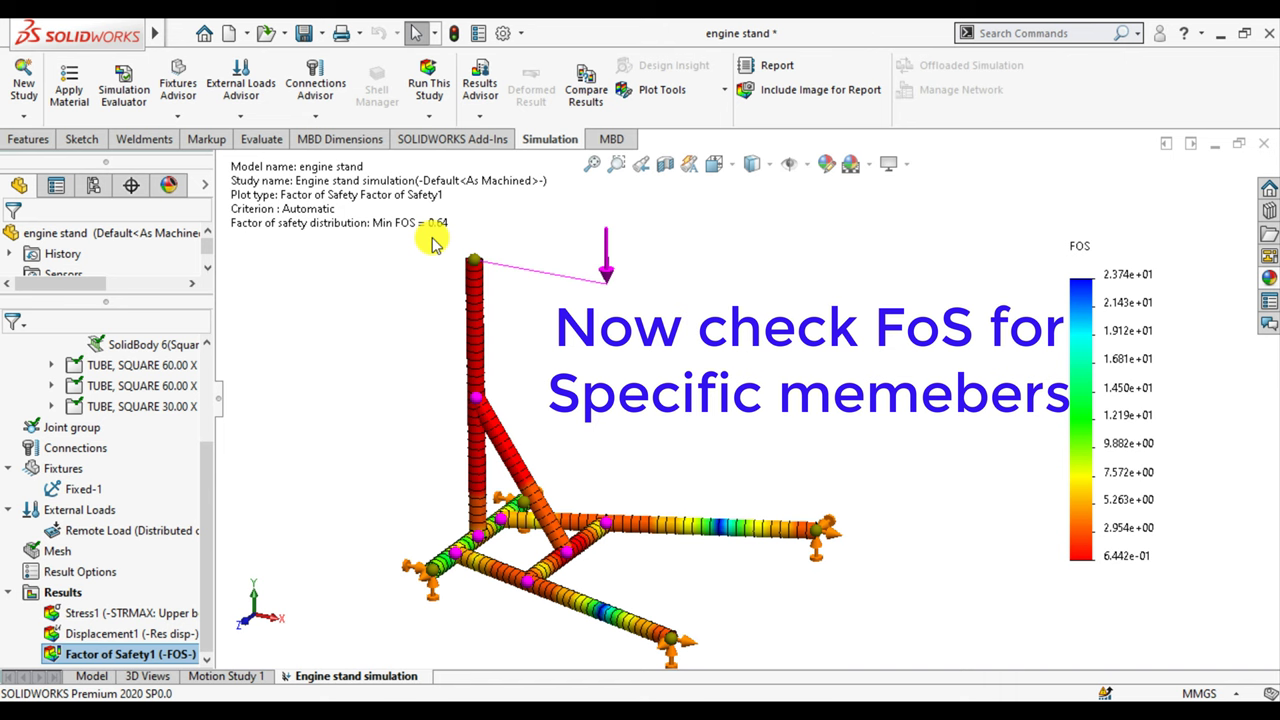
Limit Factor of Safety1 to the vertical member only.
right_click(70, 654)
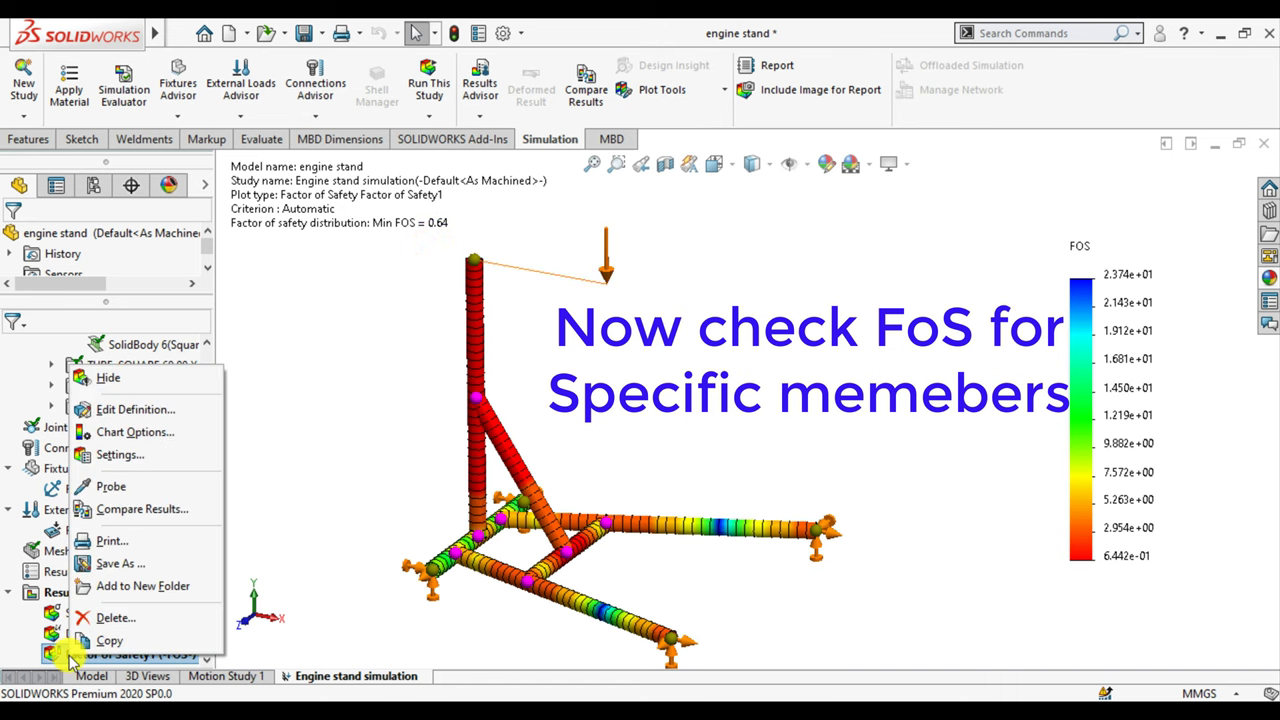
click(118, 410)
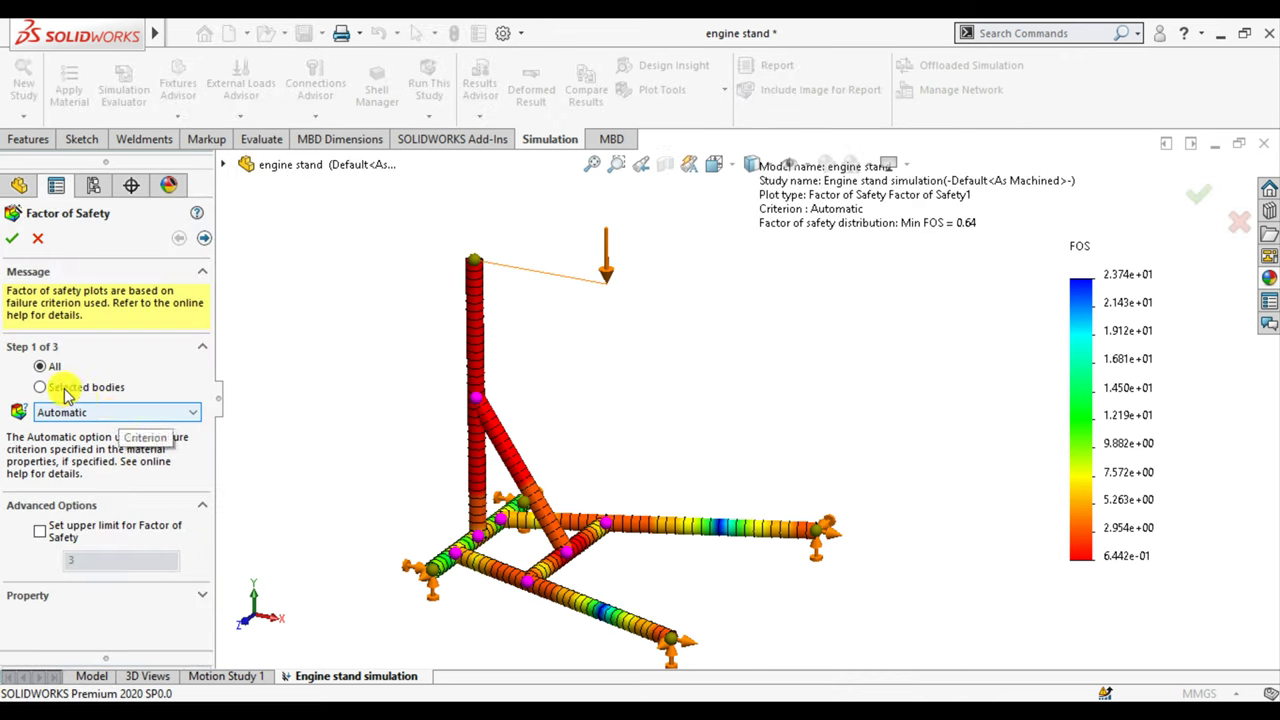
click(50, 387)
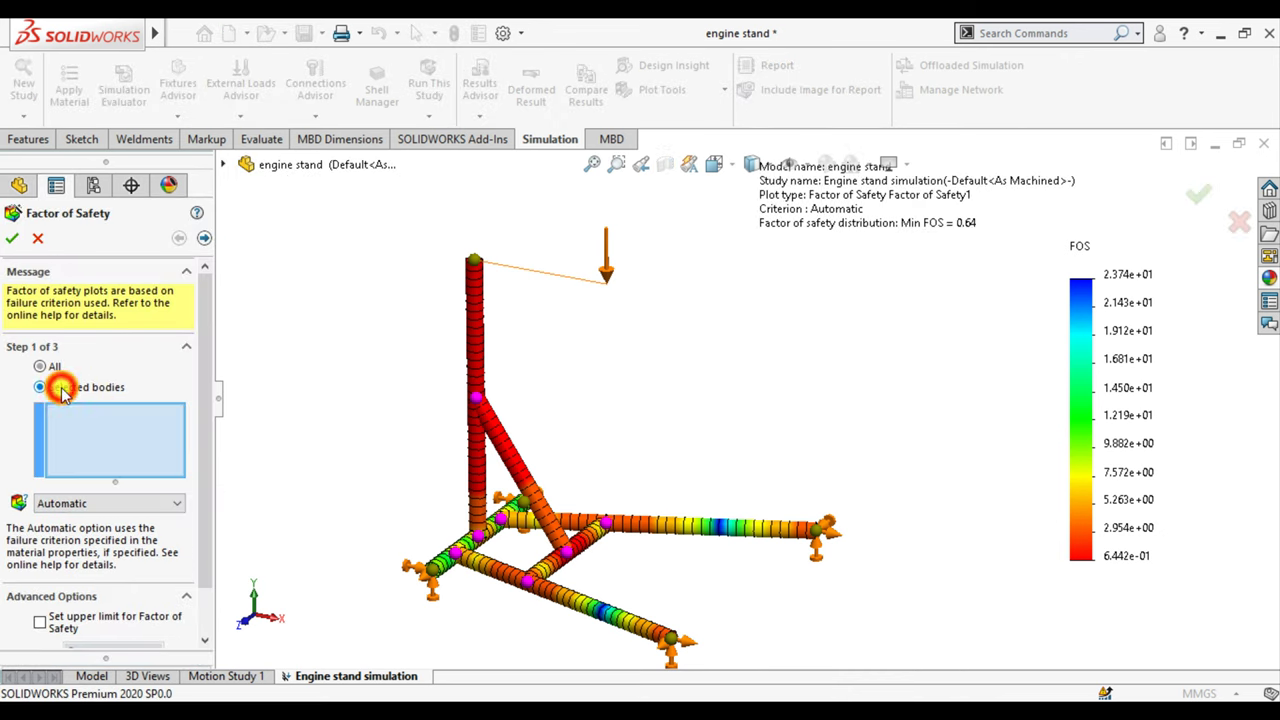
click(476, 378)
click(60, 505)
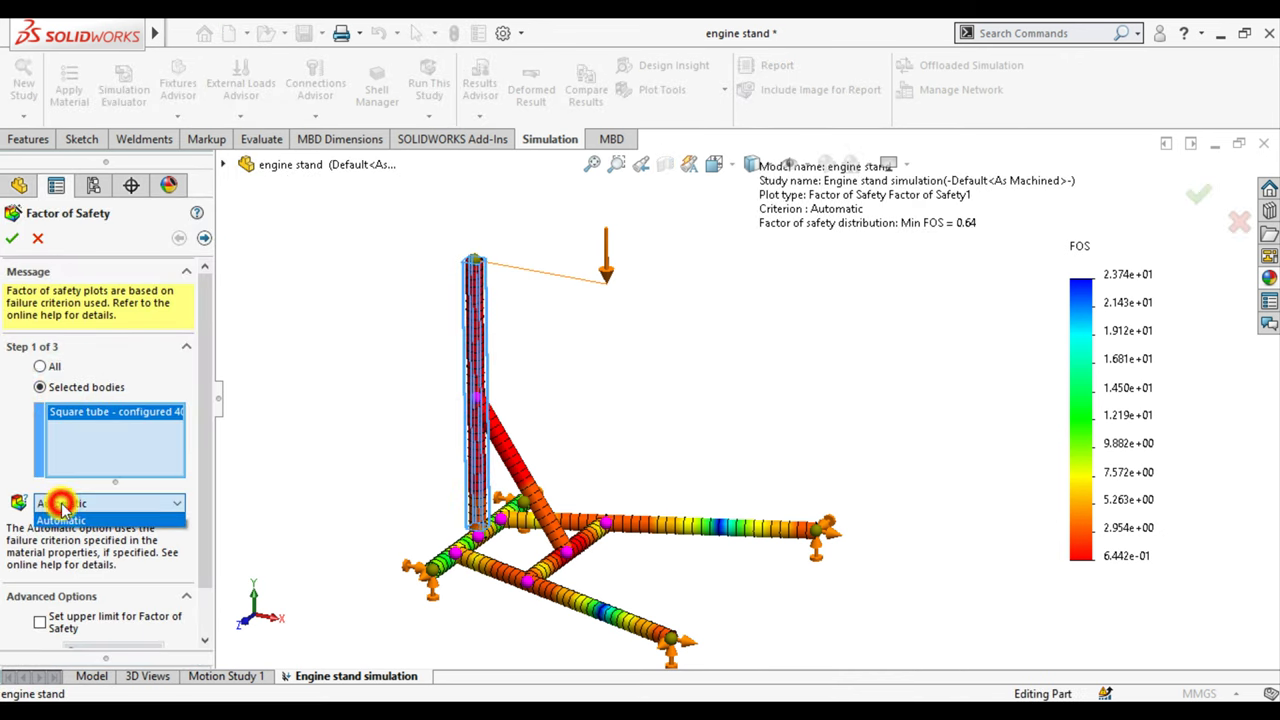
click(18, 240)
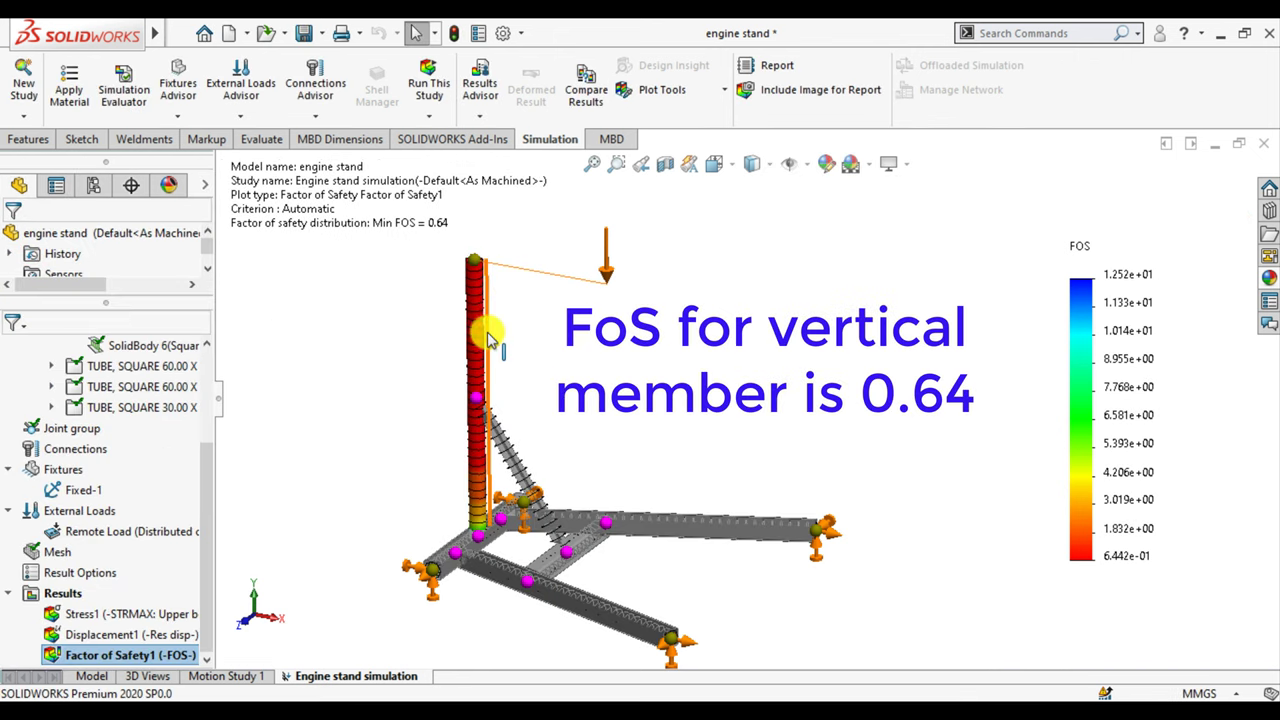
Switch Factor of Safety1 to the horizontal base member and fit the frame in view.
right_click(80, 658)
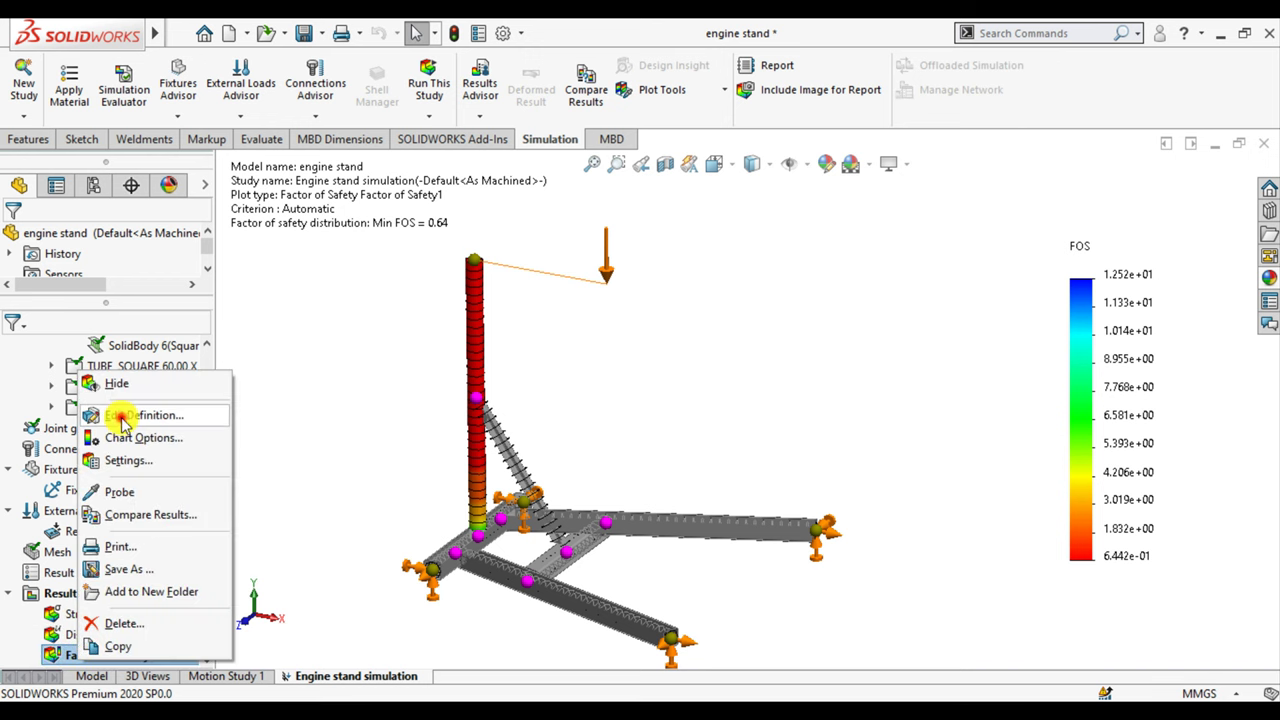
click(122, 423)
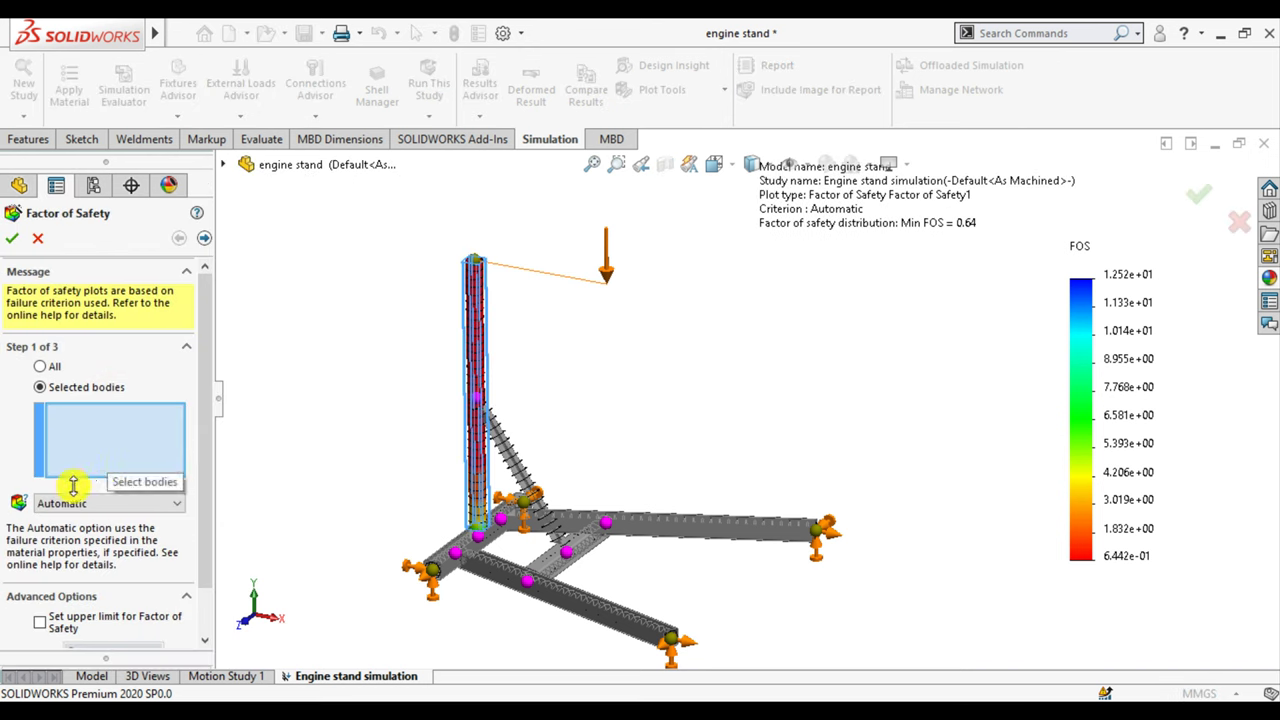
click(440, 566)
click(14, 240)
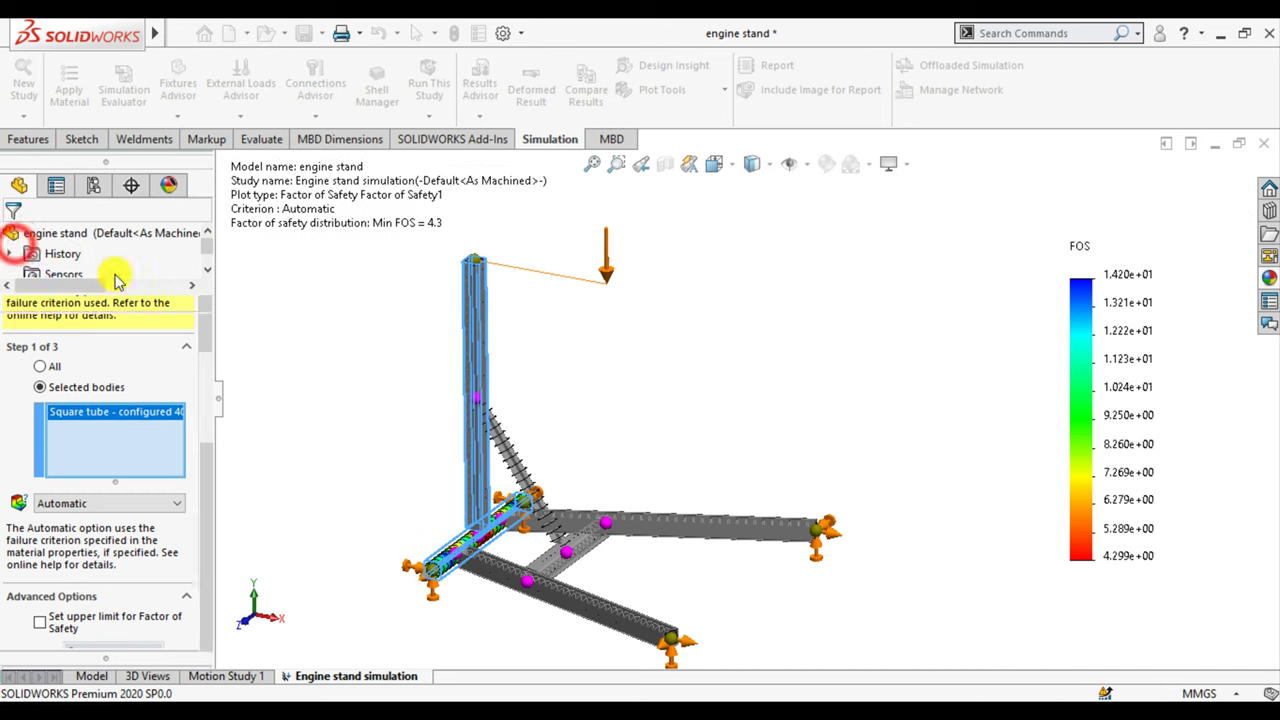
scroll(450, 548, down, 3)
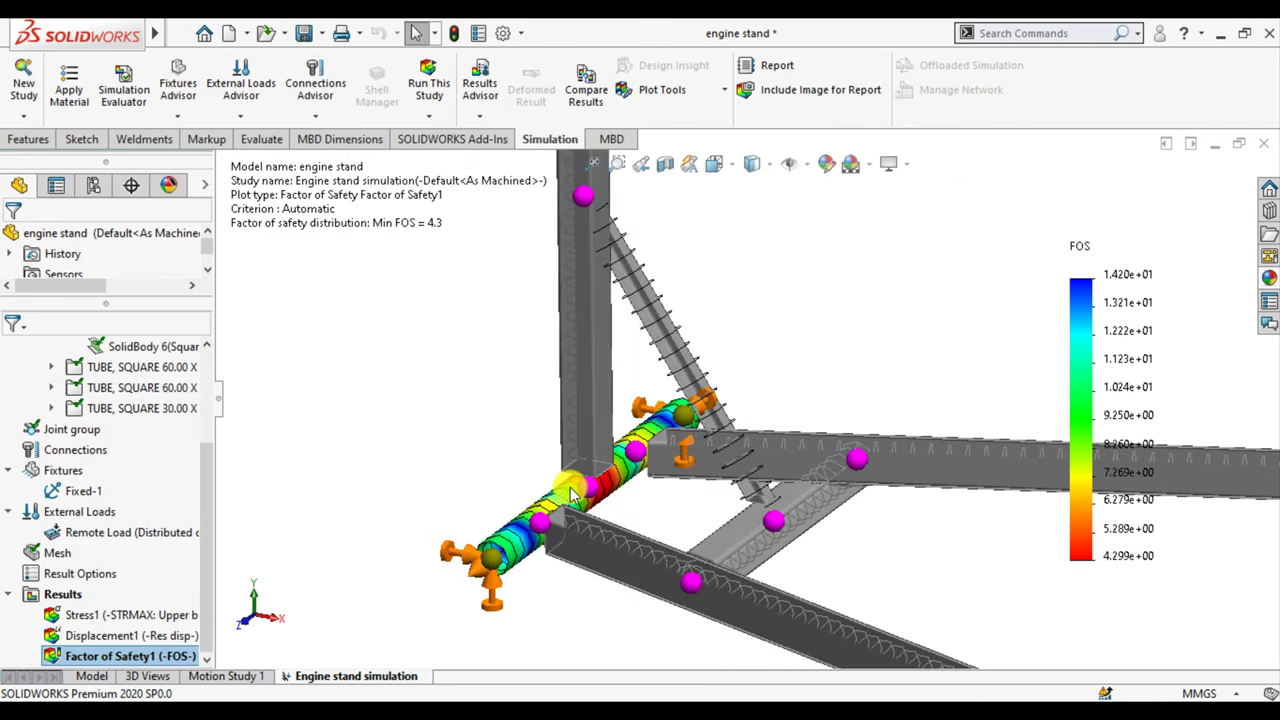
scroll(450, 548, down, 3)
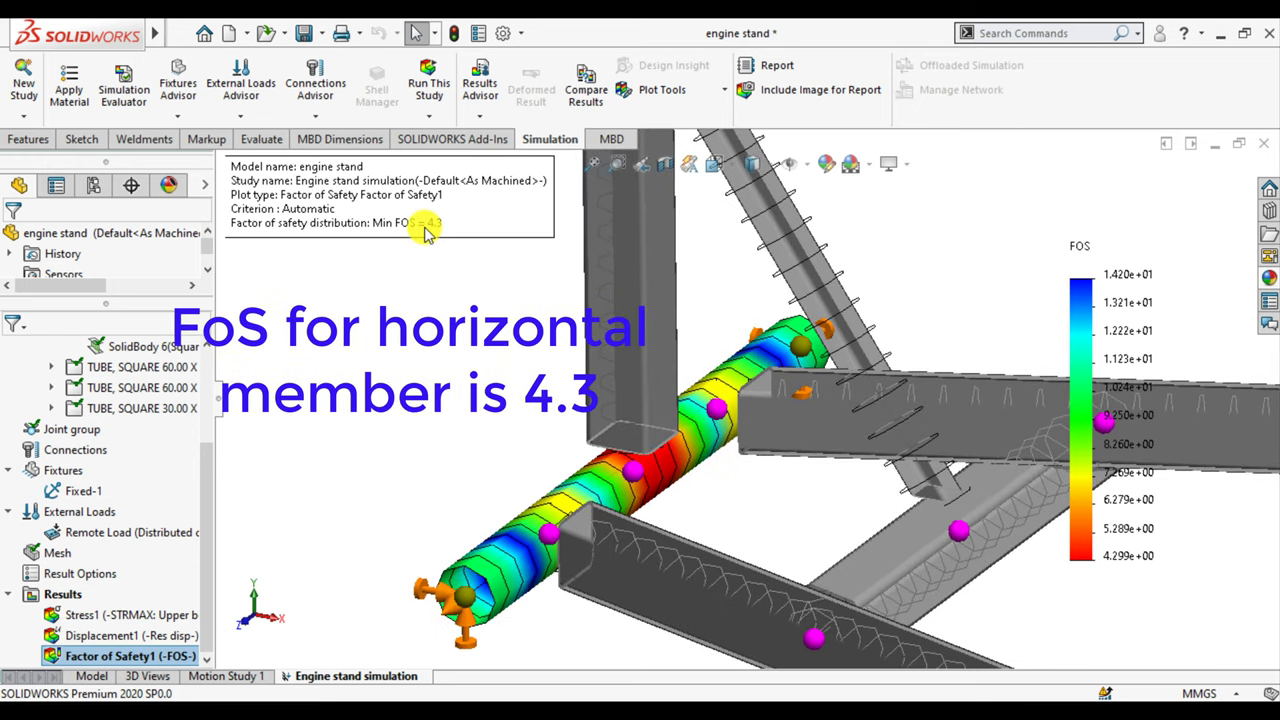
key(f)
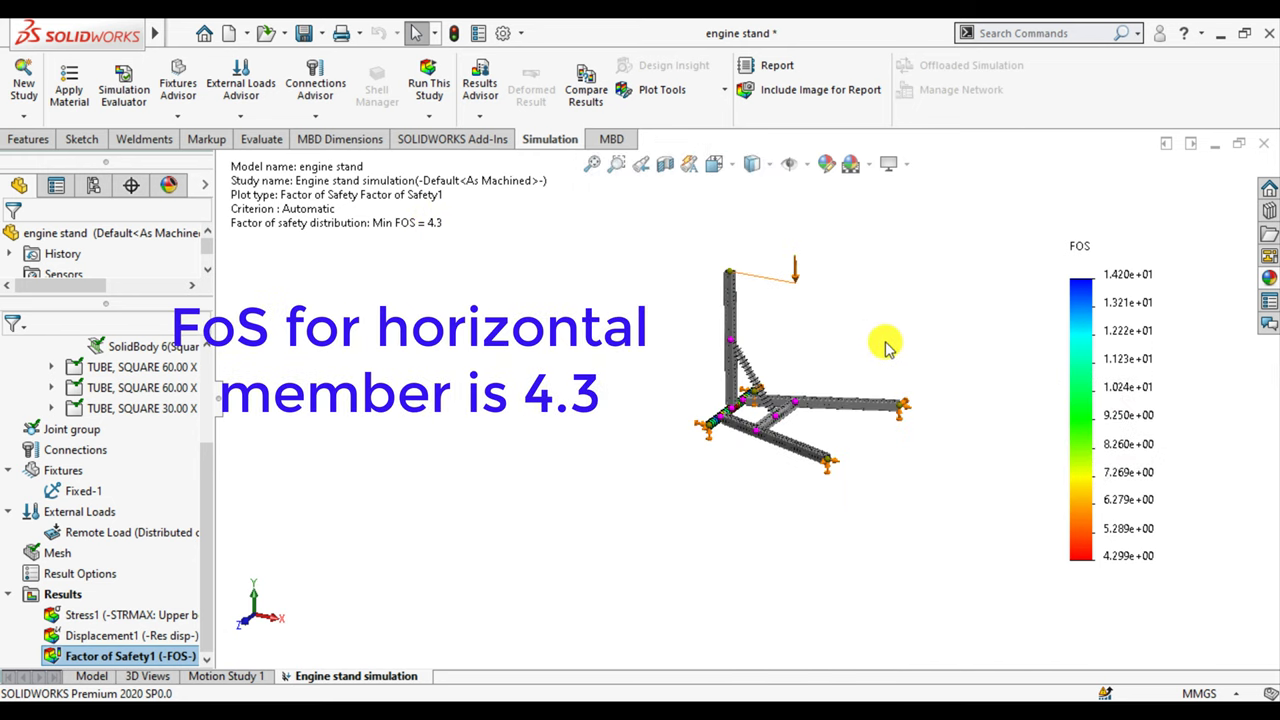
key(f)
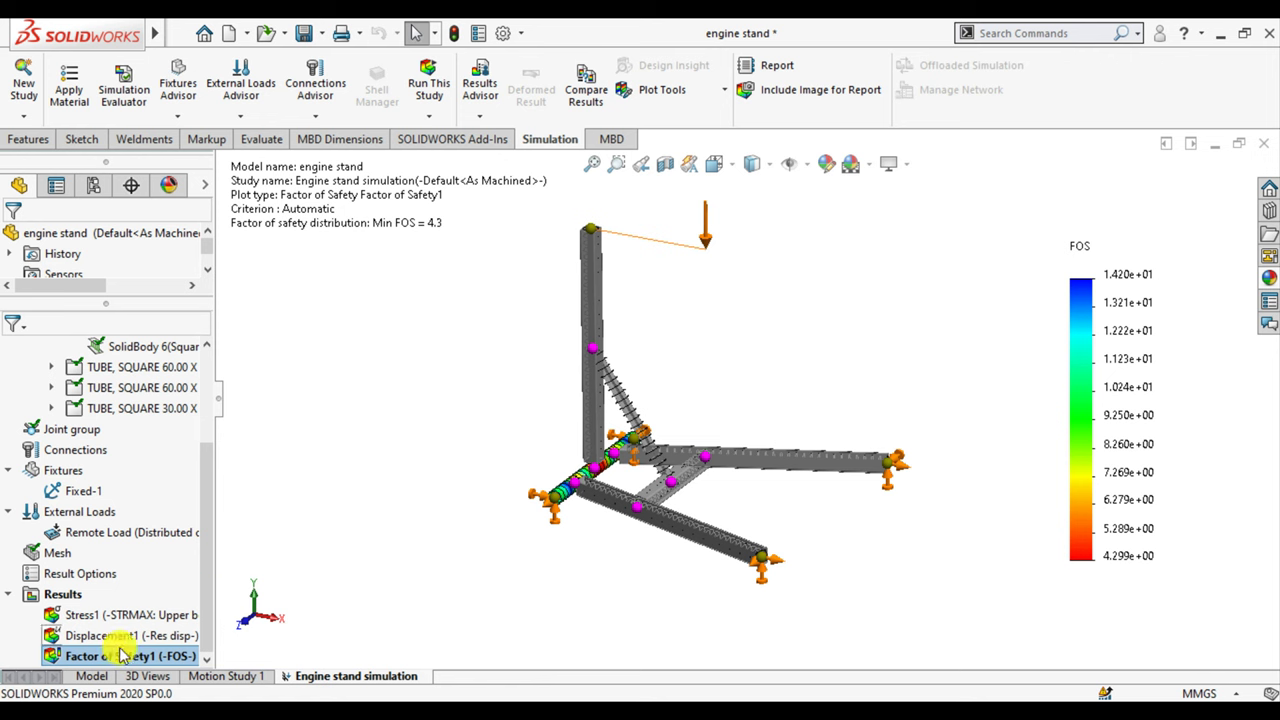
Restrict Factor of Safety1 to the diagonal rib member and zoom to fit.
right_click(115, 663)
click(140, 412)
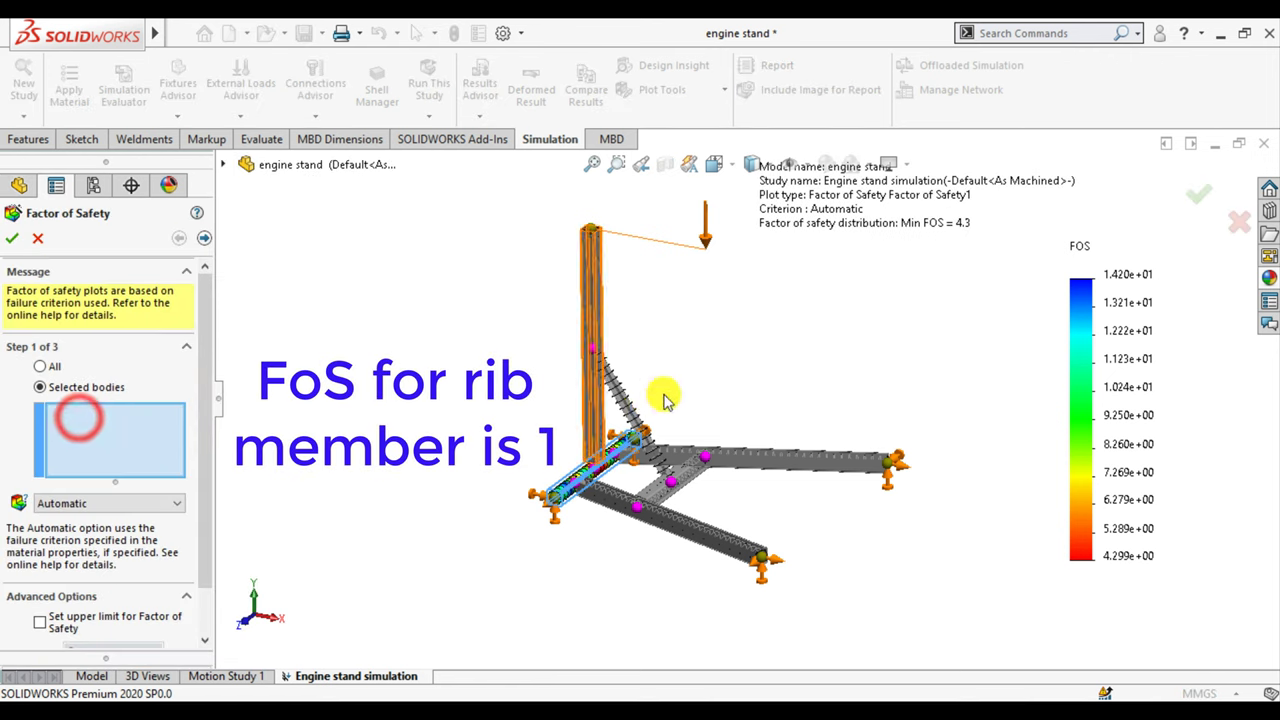
click(621, 401)
click(13, 240)
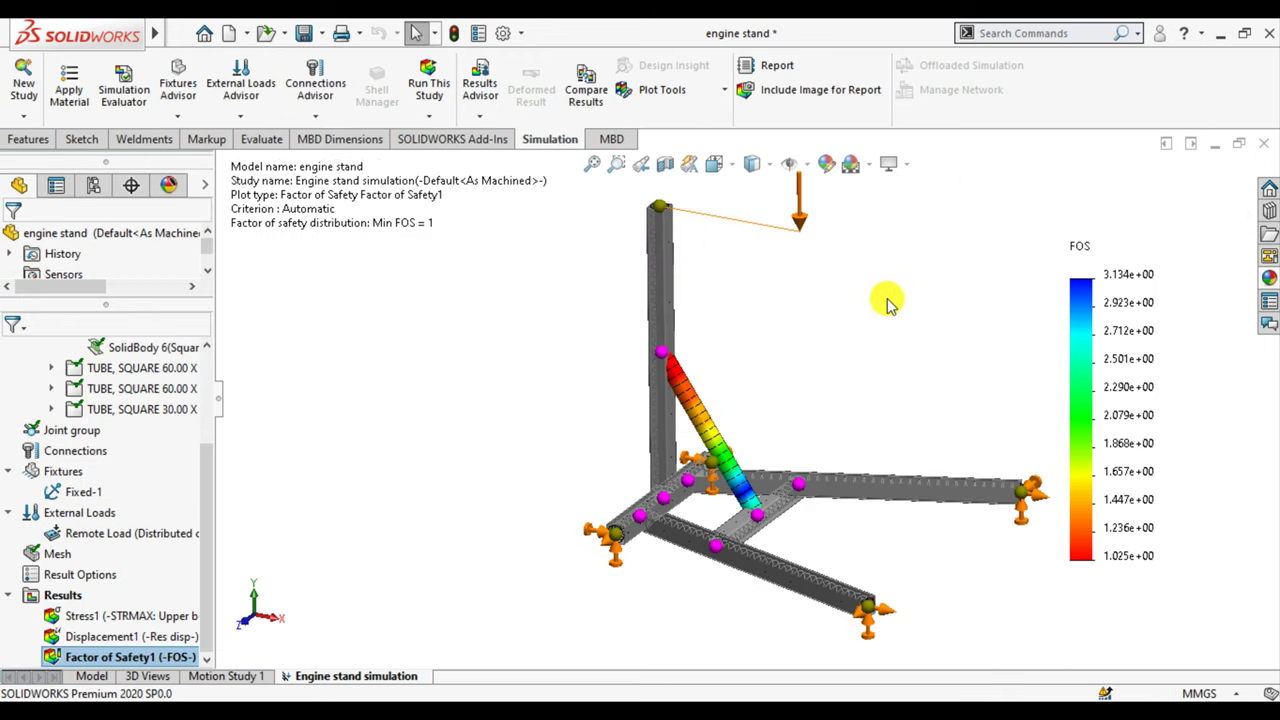
key(f)
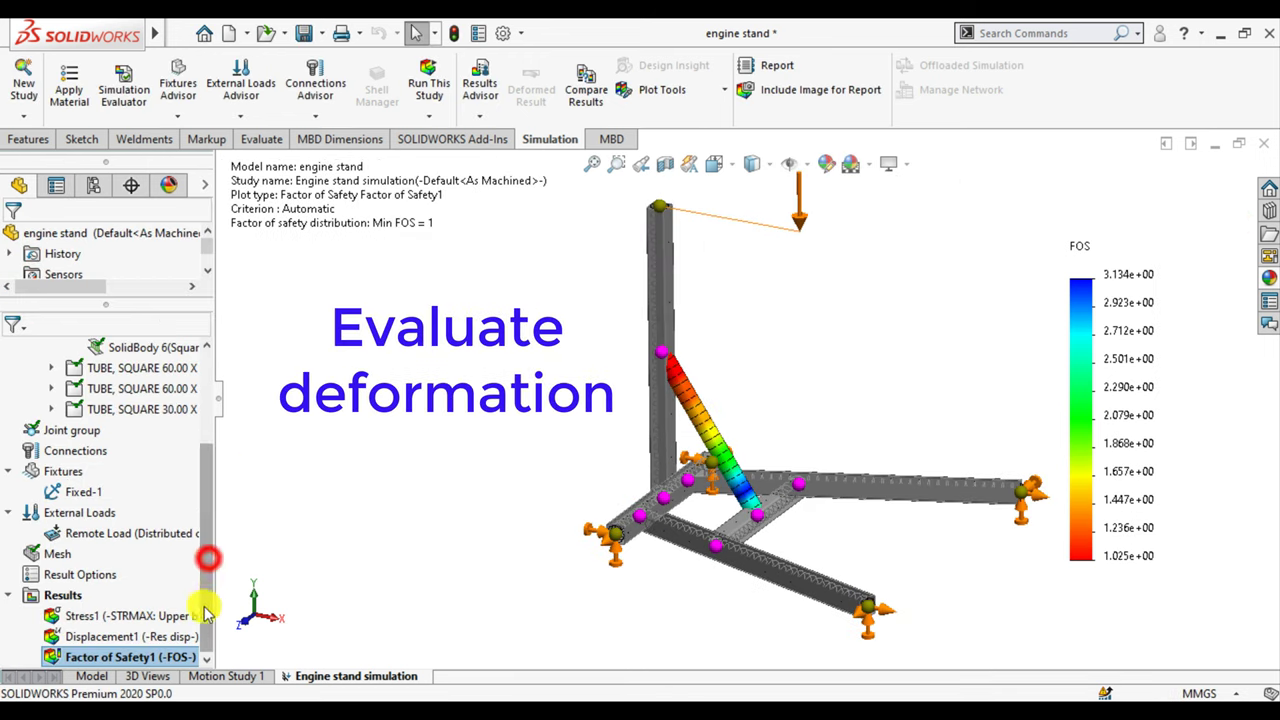
Display Displacement1 and change its legend number format to floating.
double_click(106, 633)
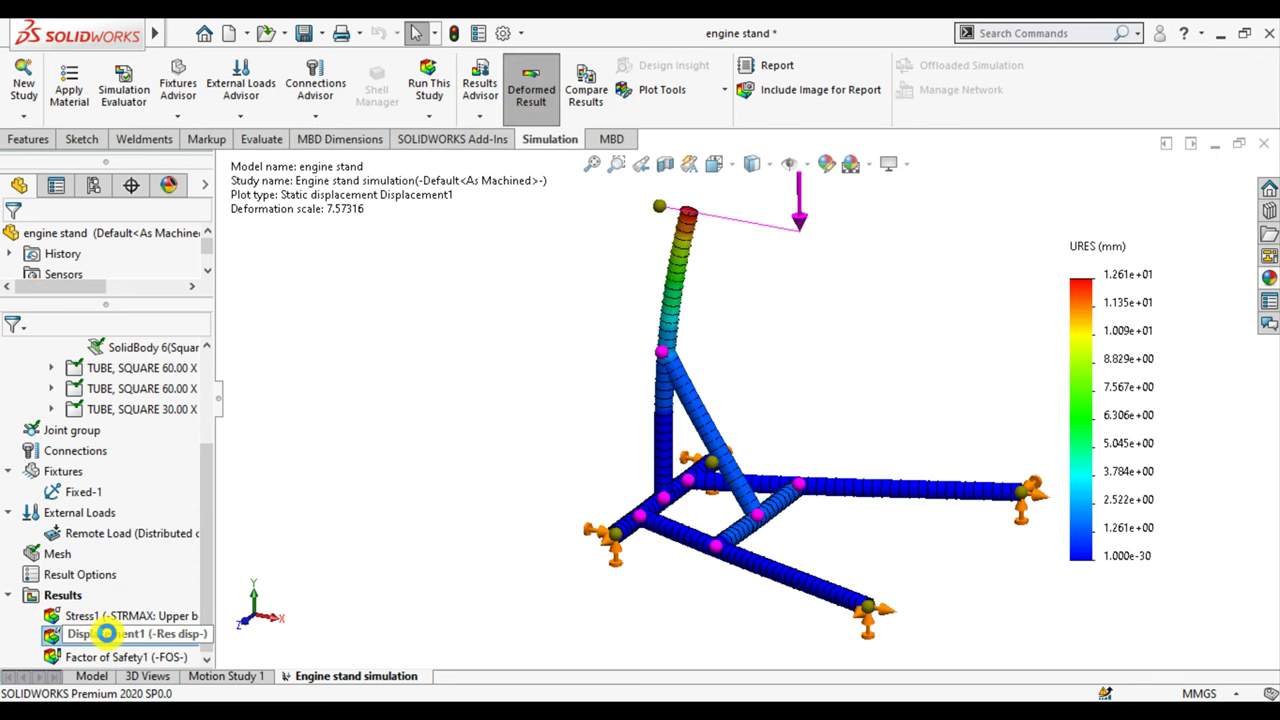
right_click(106, 634)
click(147, 345)
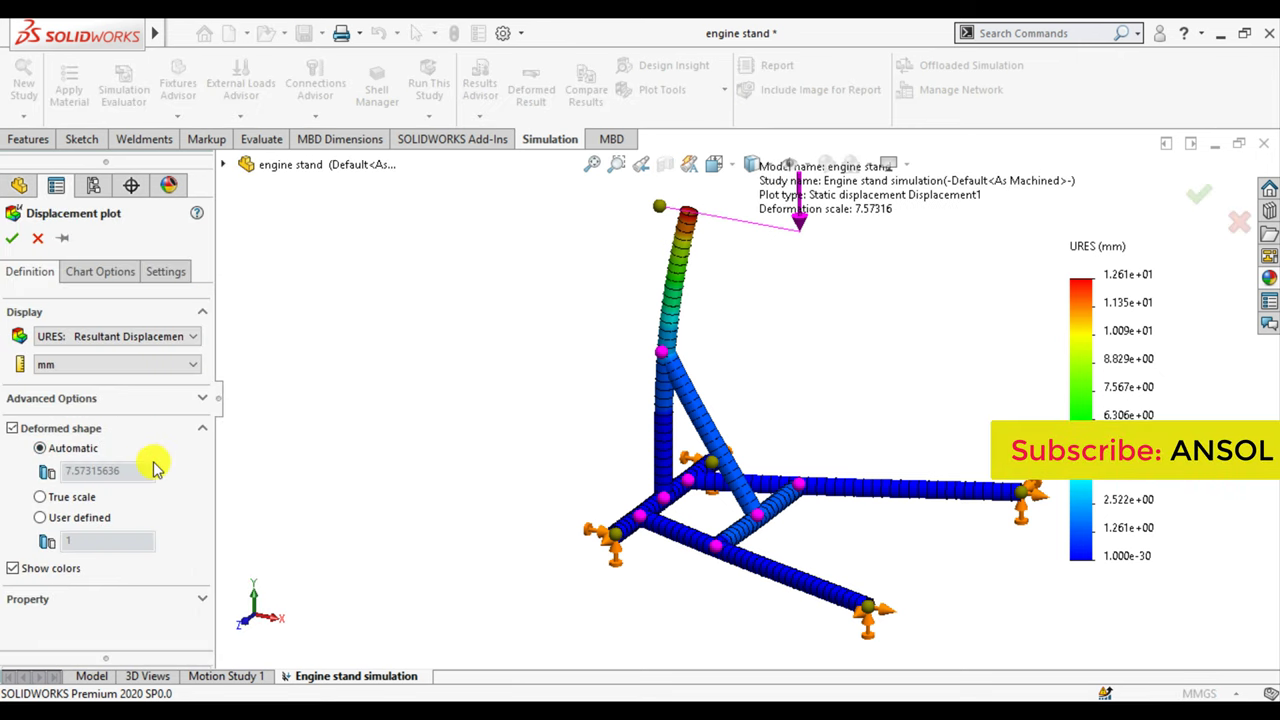
click(90, 272)
scroll(86, 491, down, 5)
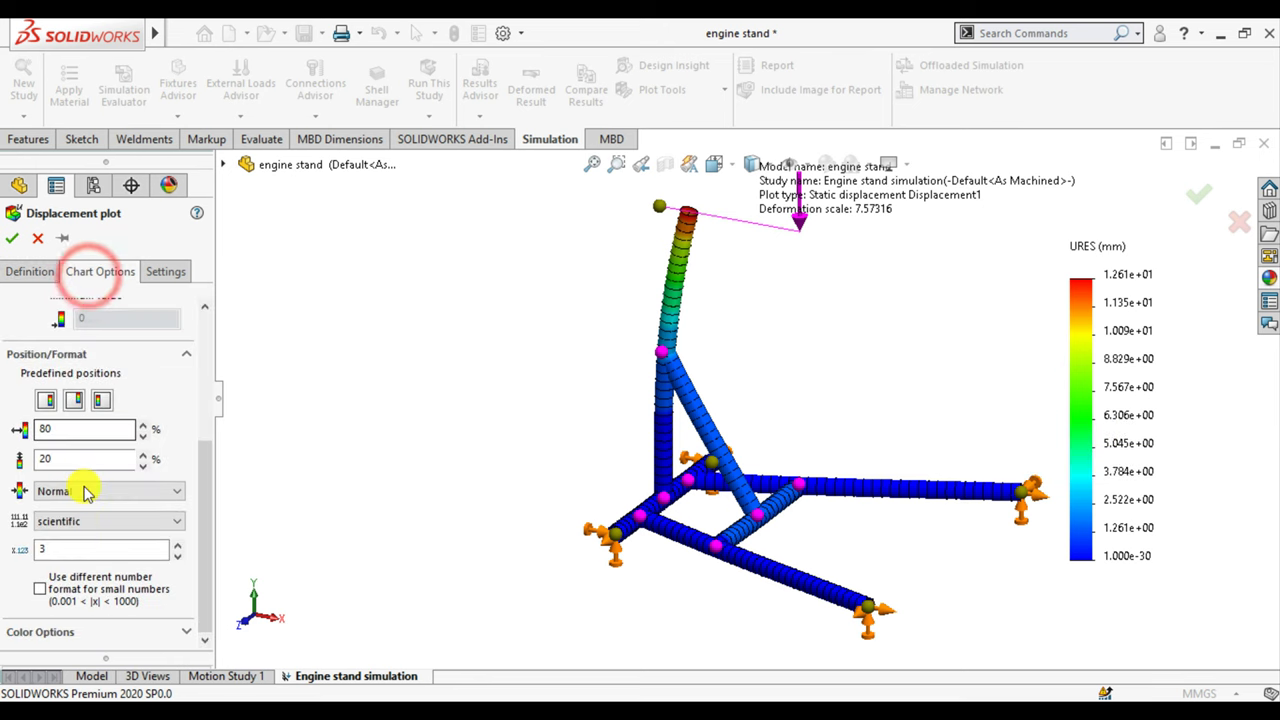
click(77, 519)
click(55, 550)
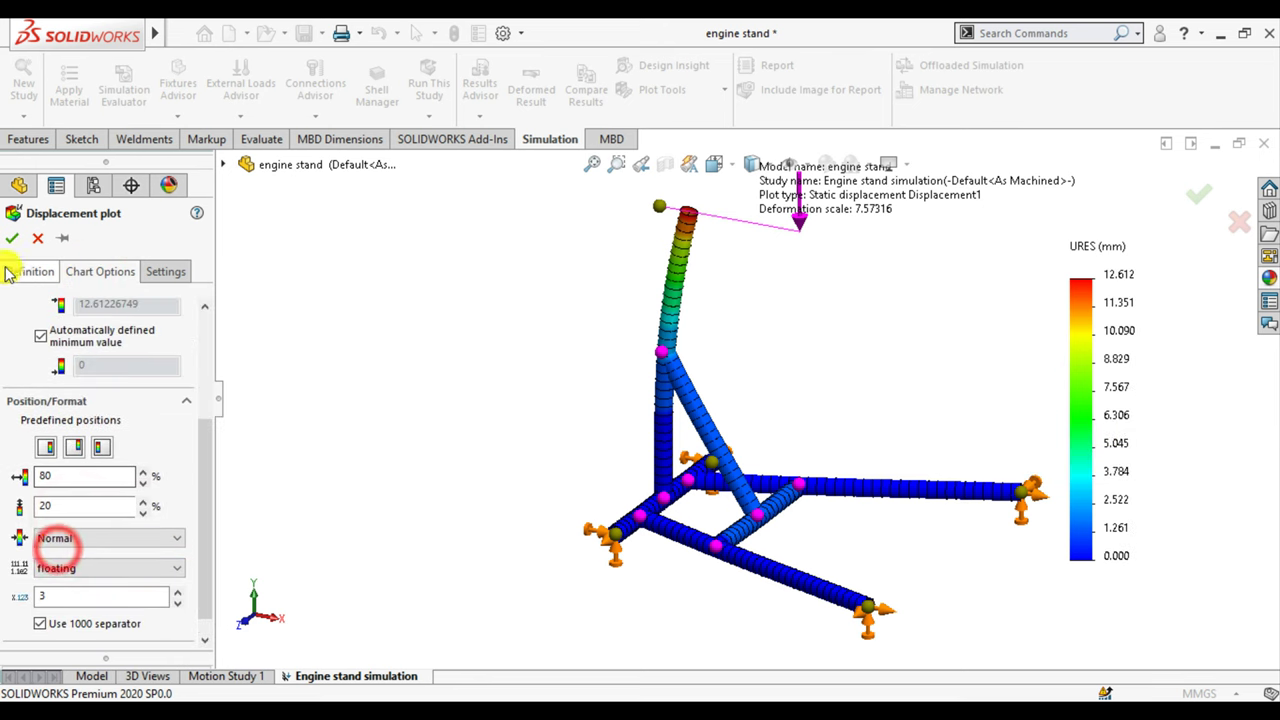
click(12, 238)
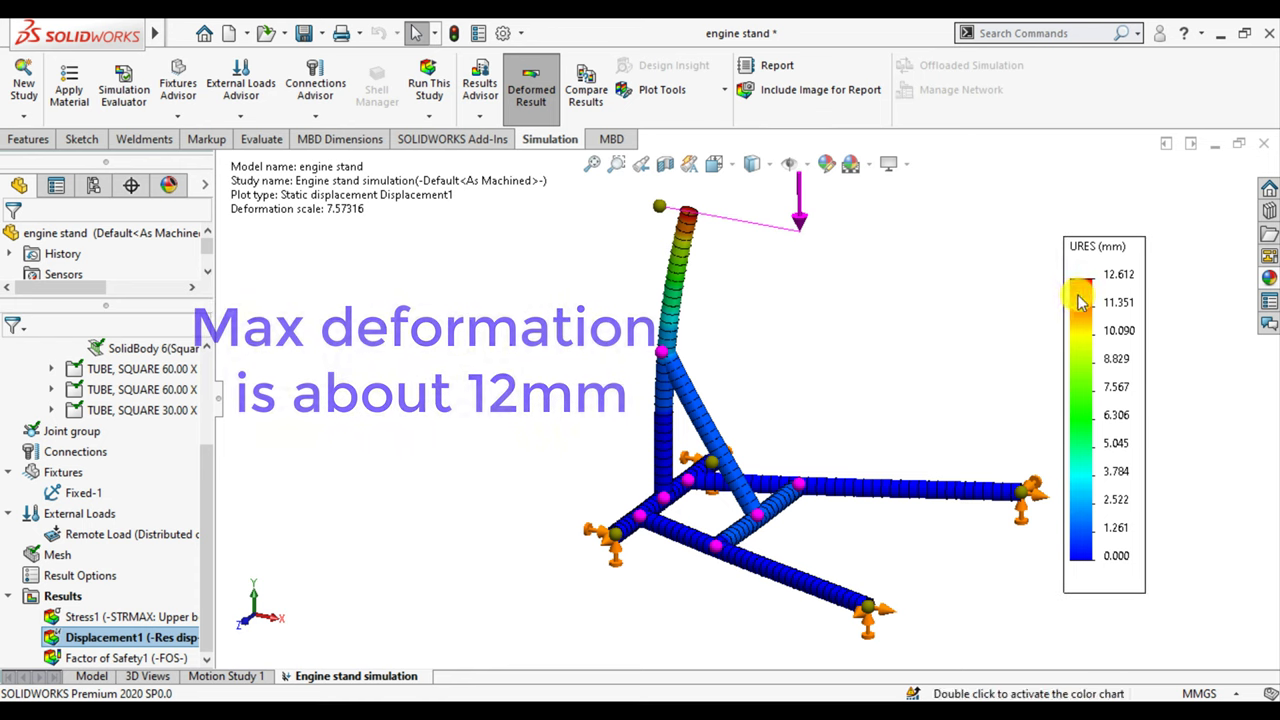
Animate the Displacement1 result to show the engine stand's post deflecting under load, viewed from the side.
right_click(96, 640)
click(150, 429)
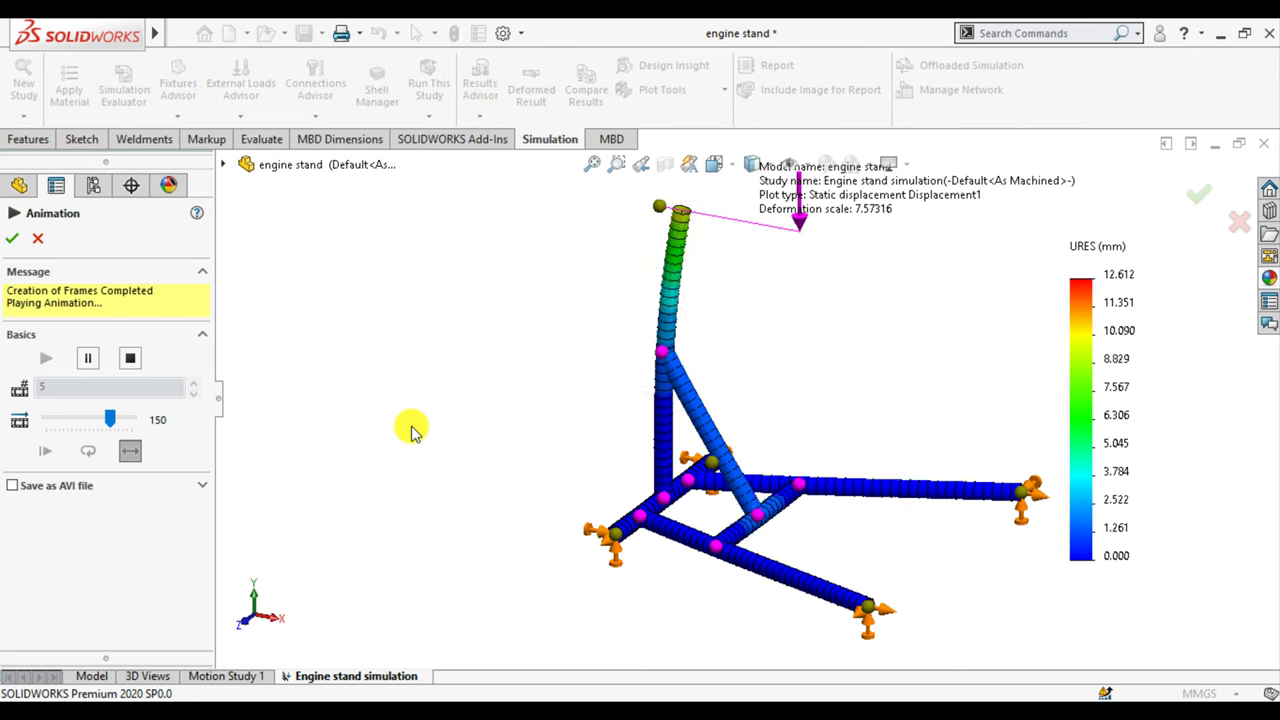
mouse_move(451, 466)
middle_down()
mouse_move(511, 428)
mouse_move(426, 420)
mouse_move(451, 479)
middle_up()
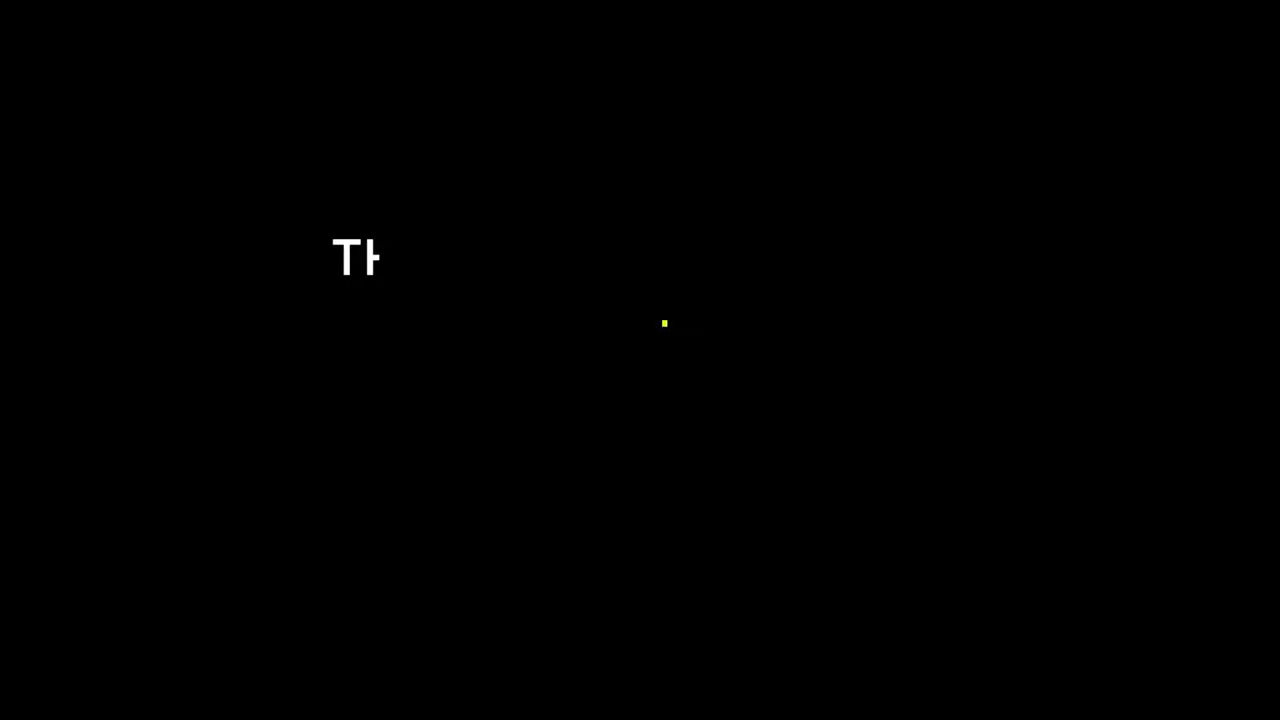